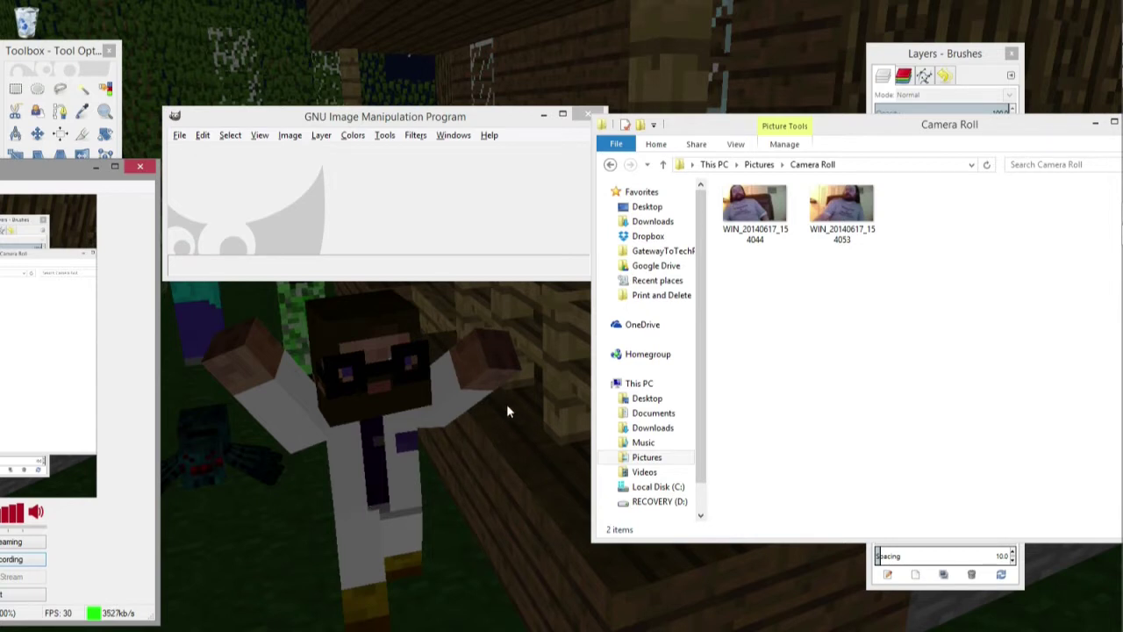
Open the Camera Roll webcam photo WIN_20140617_154044 in GIMP.
left_click(757, 215)
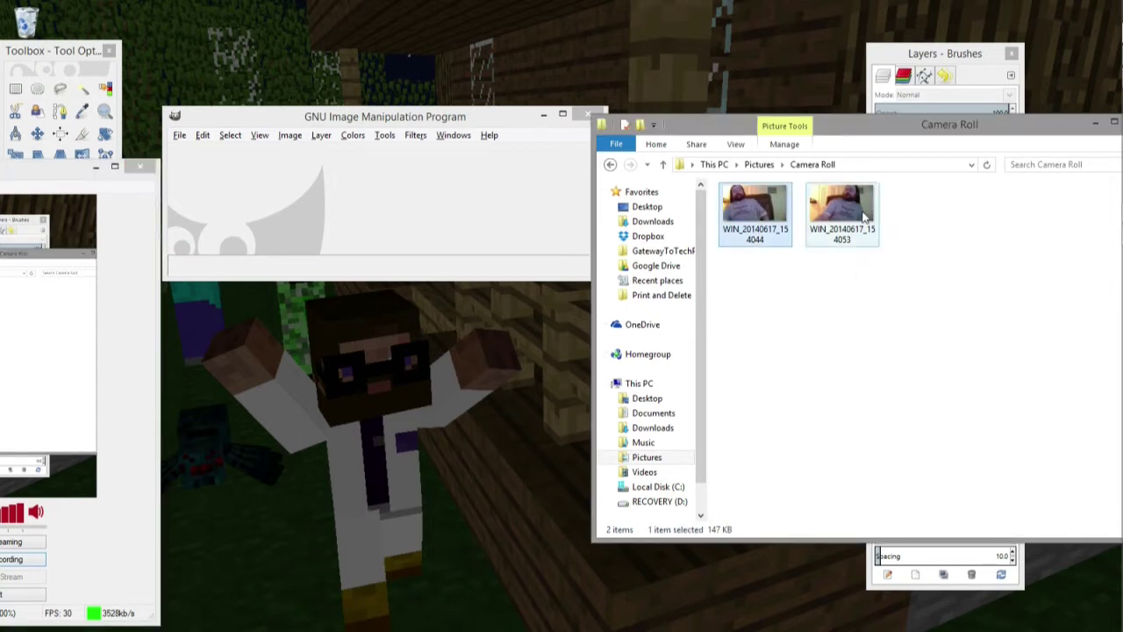
left_click(823, 202)
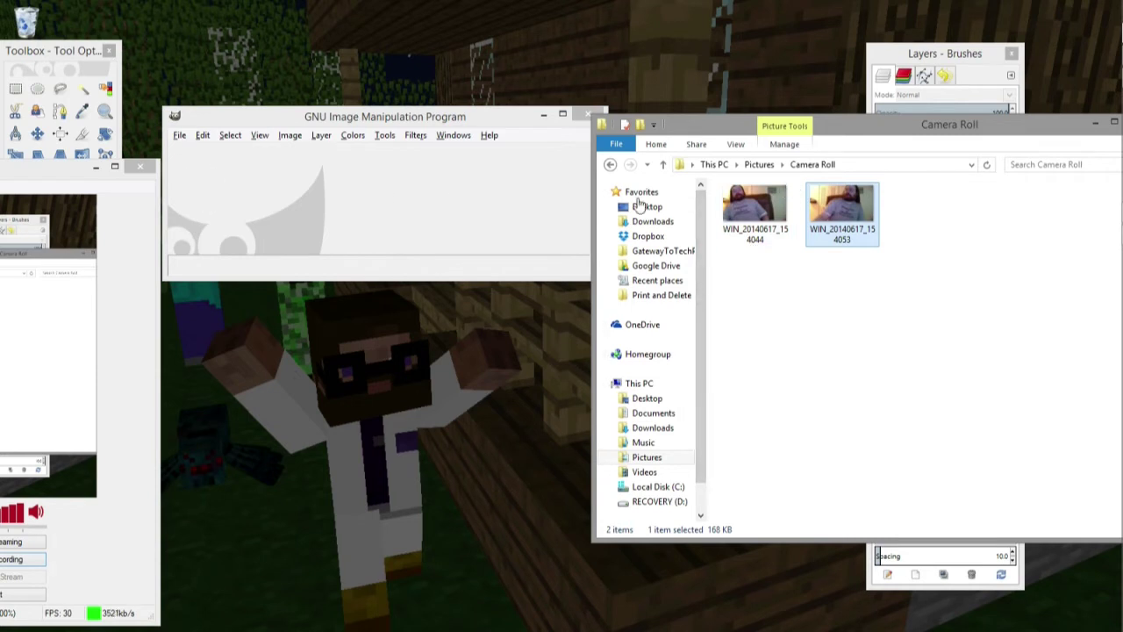
left_click(864, 305)
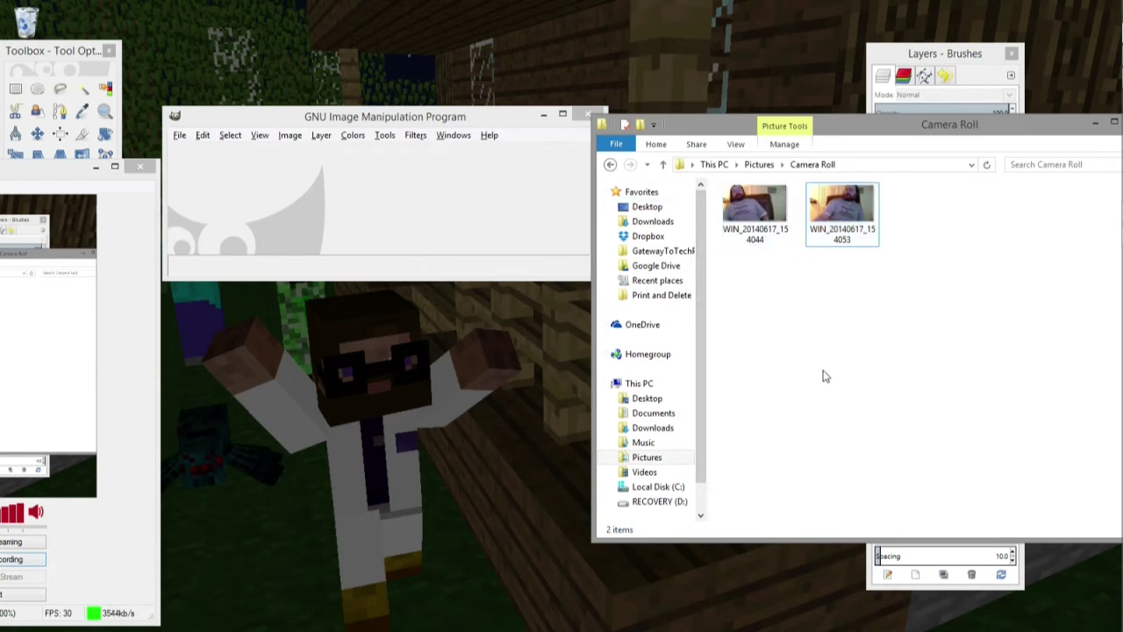
left_click(755, 211)
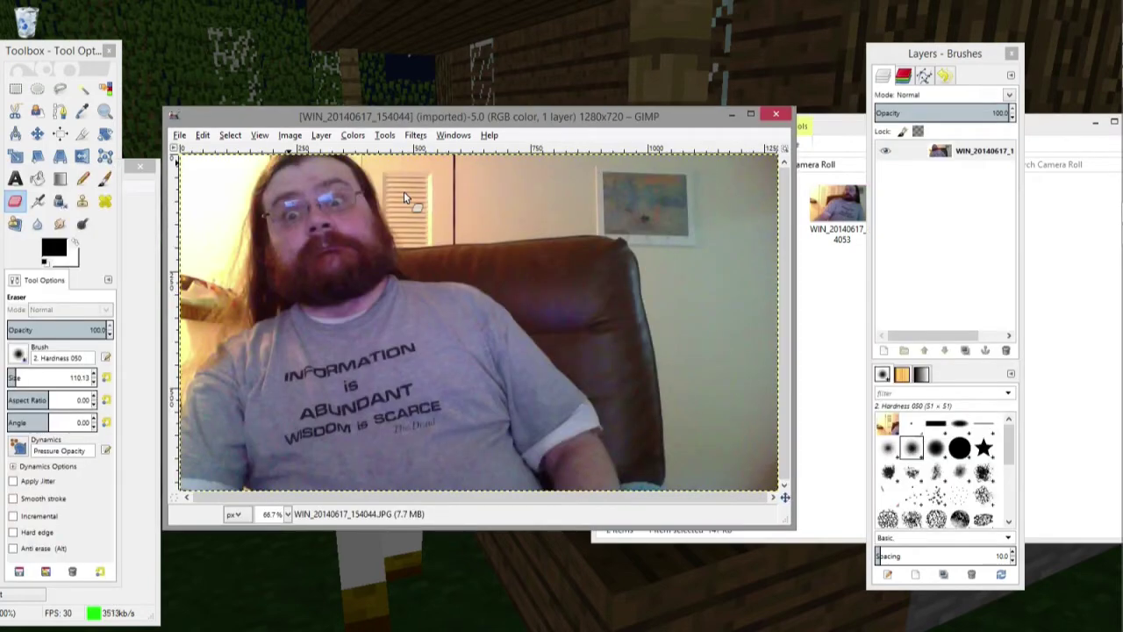
Add WIN_20140617_154053 as a second layer, test the Eraser, undo, and select the top layer.
left_click(838, 303)
left_click_drag(848, 208, 466, 262)
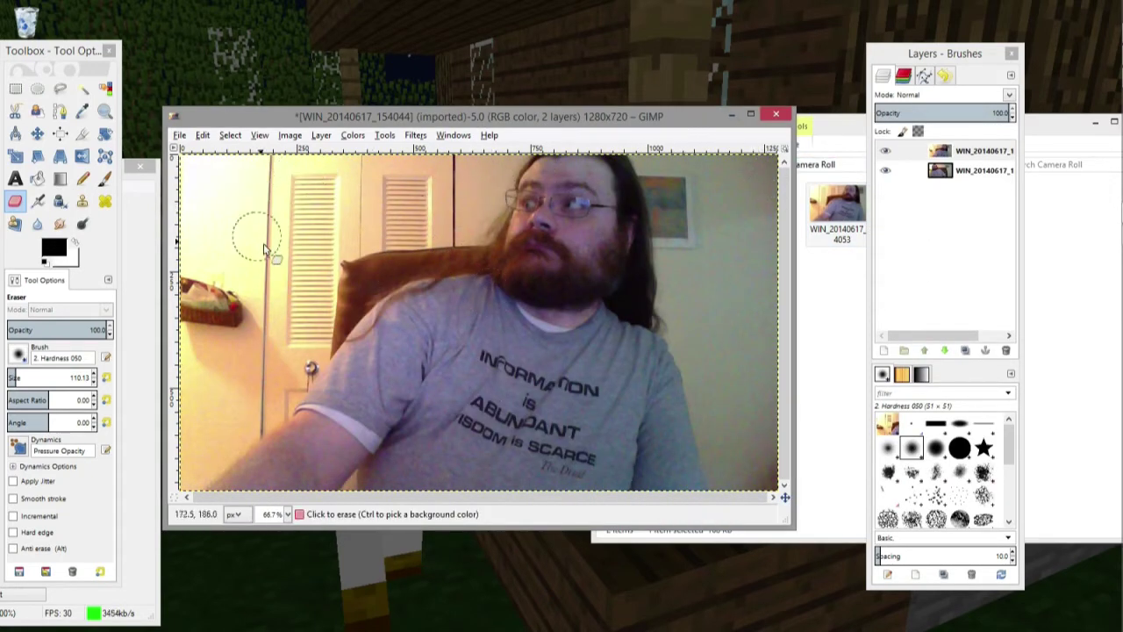
mouse_move(316, 195)
left_mouse_down()
mouse_move(263, 251)
mouse_move(351, 175)
mouse_move(316, 197)
left_mouse_up()
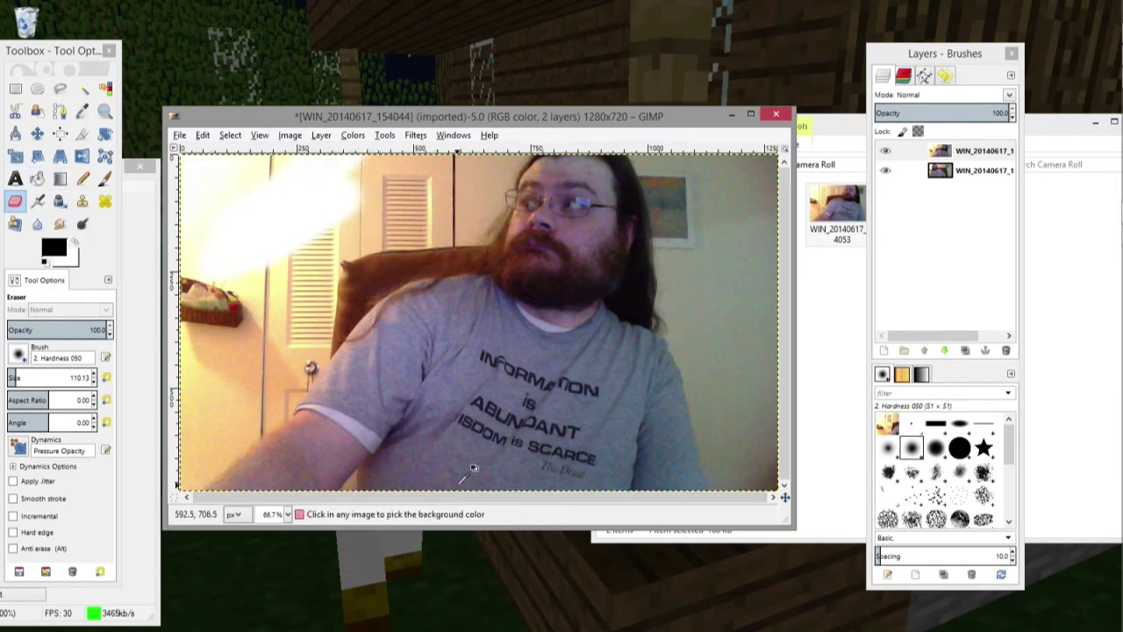
key("ctrl+z")
left_click(964, 164)
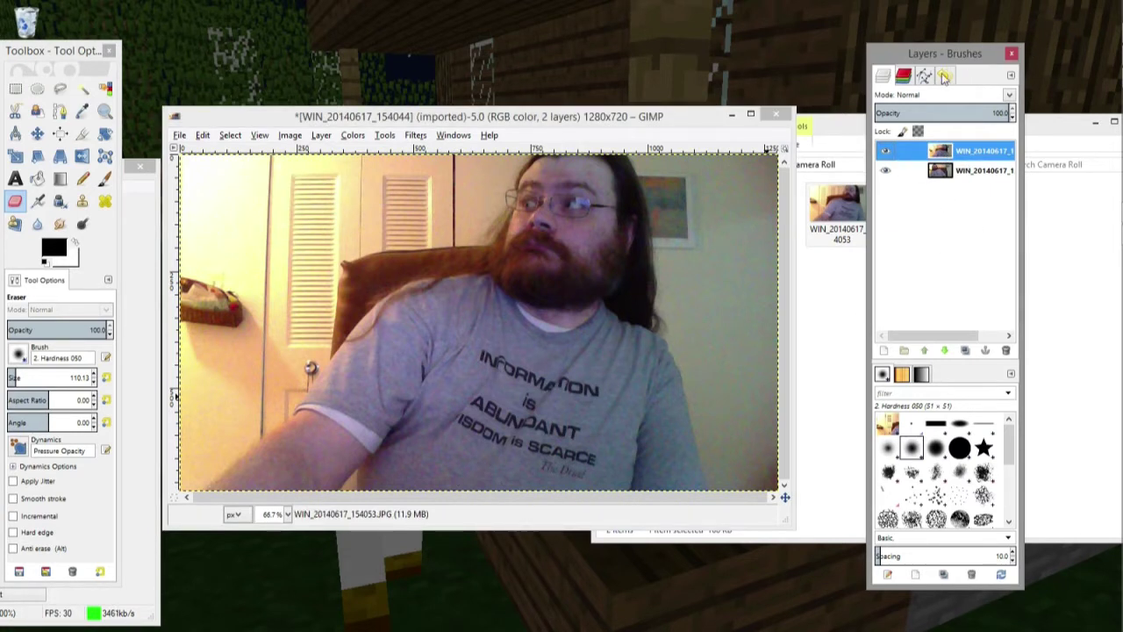
left_click(461, 137)
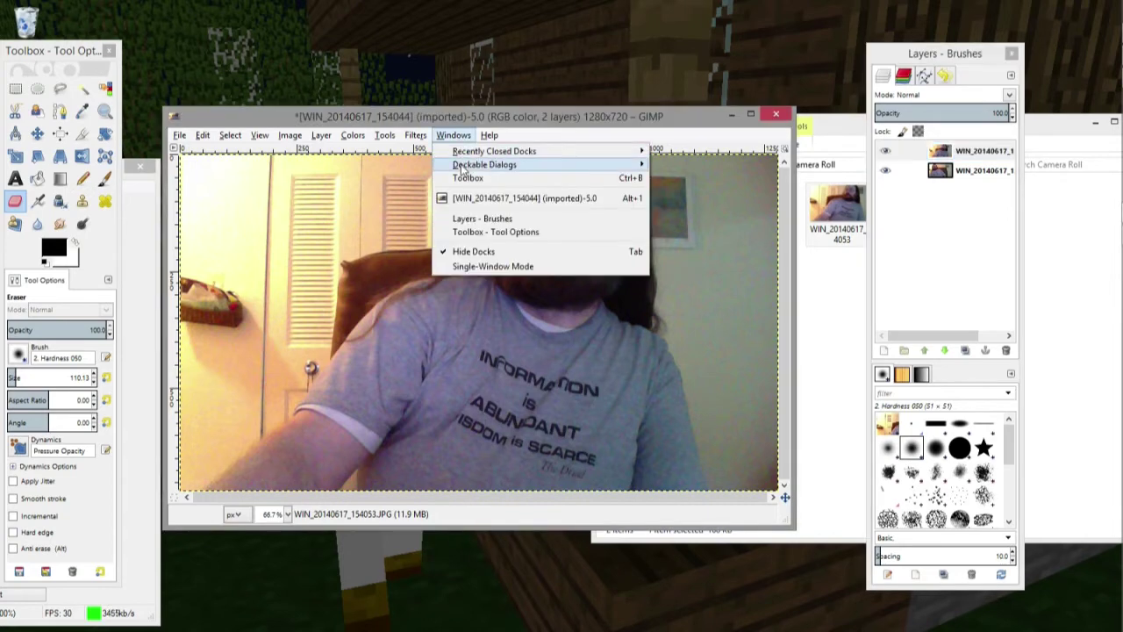
mouse_move(464, 170)
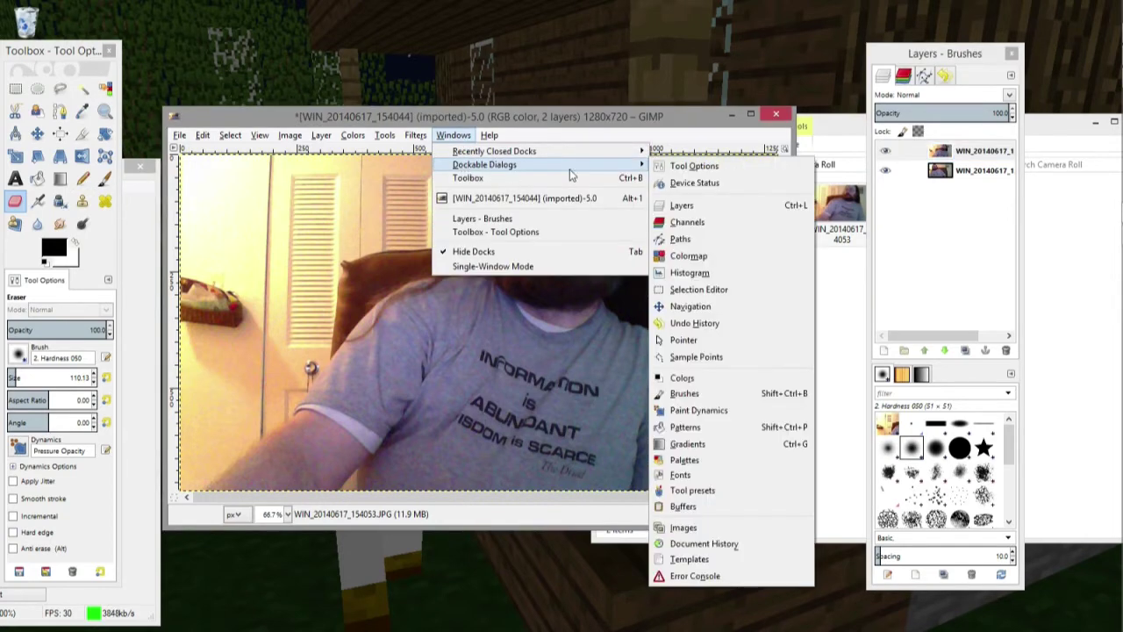
left_click(713, 205)
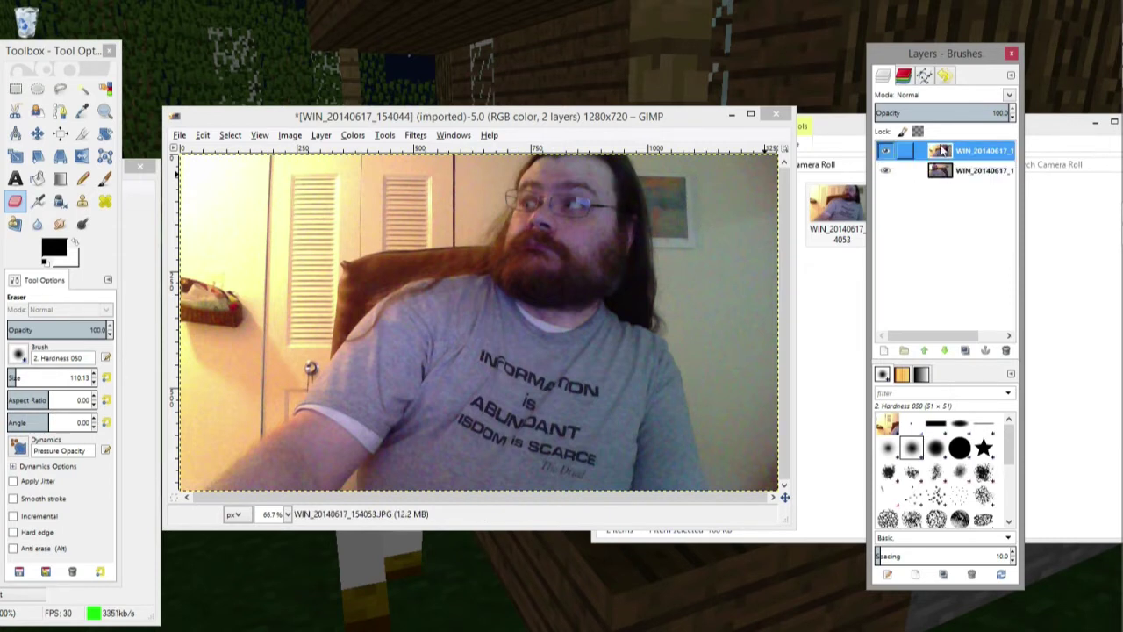
left_click(692, 124)
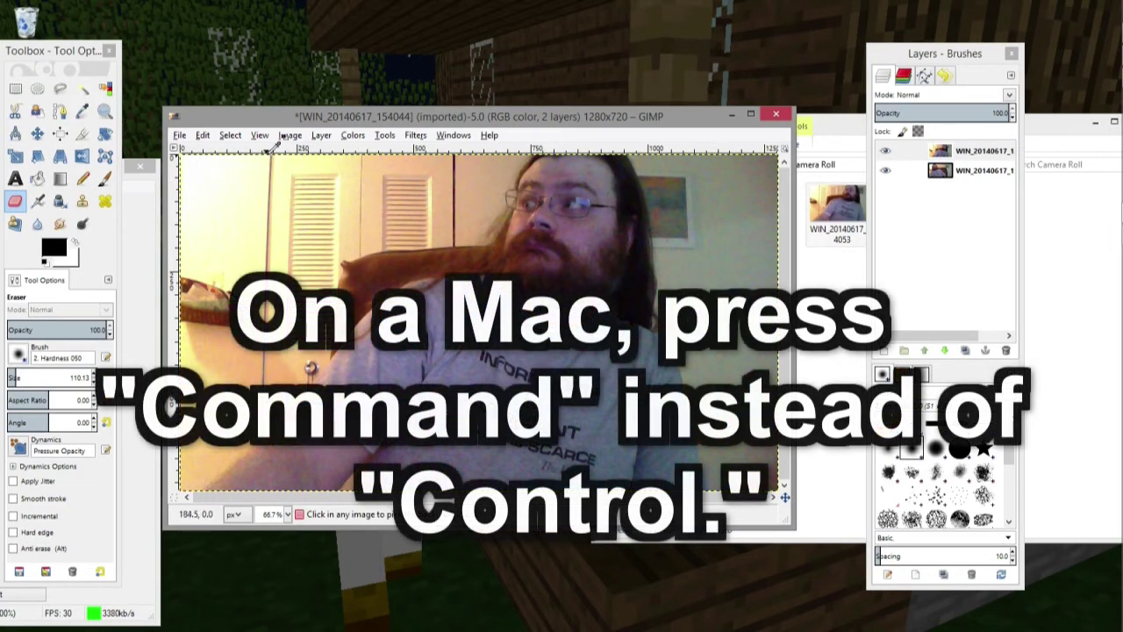
Copy the whole top photo layer to the clipboard.
left_click(208, 136)
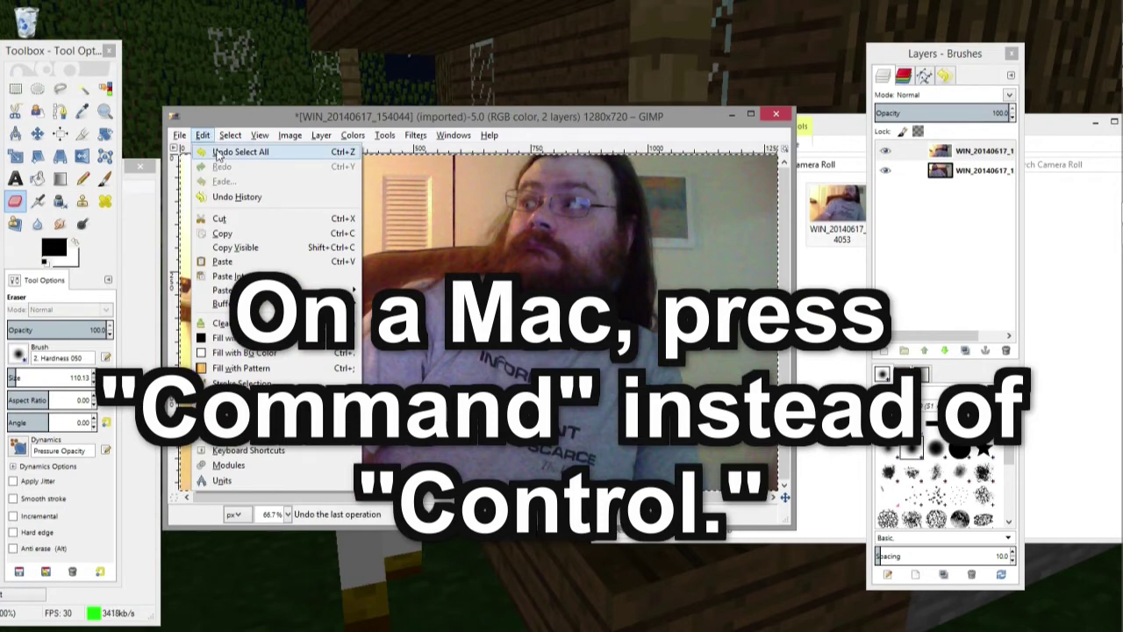
mouse_move(223, 137)
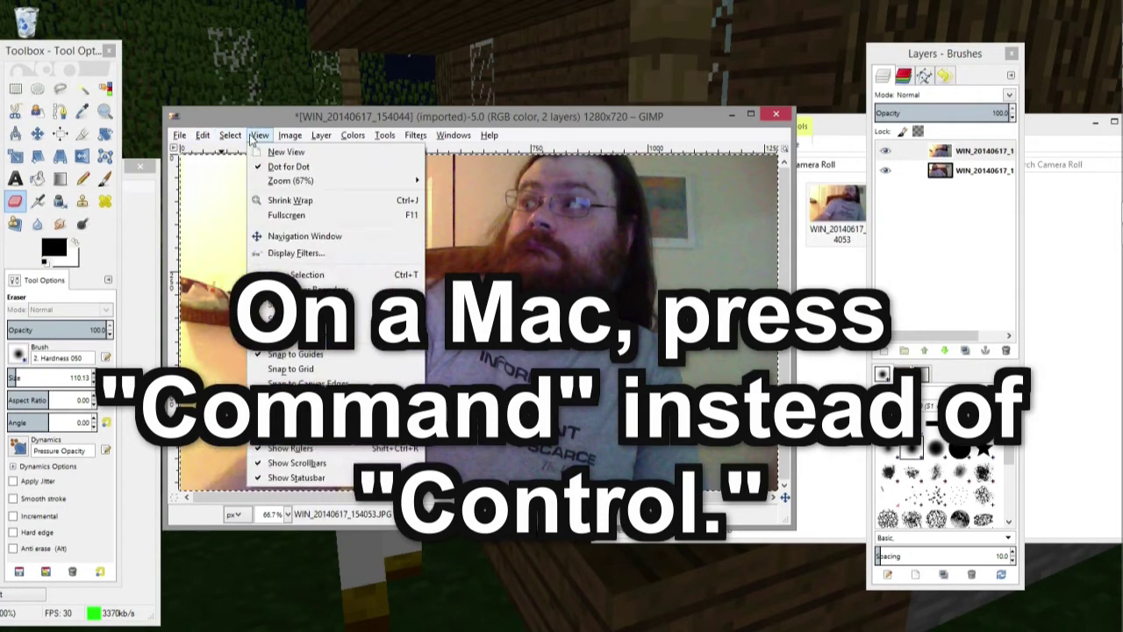
left_click(234, 136)
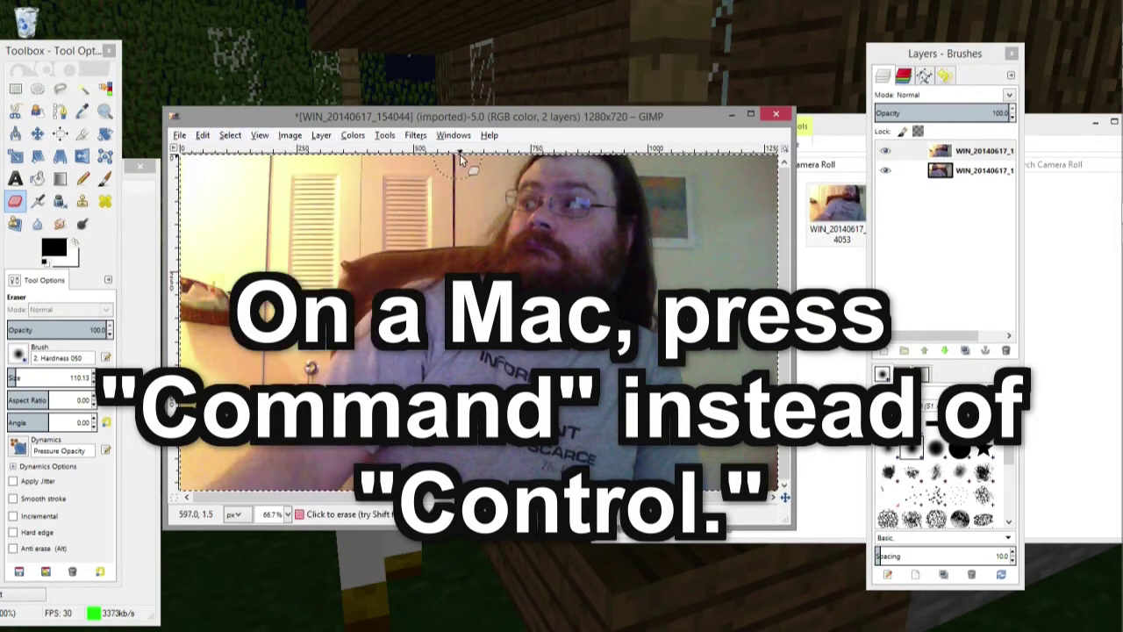
key("ctrl+c")
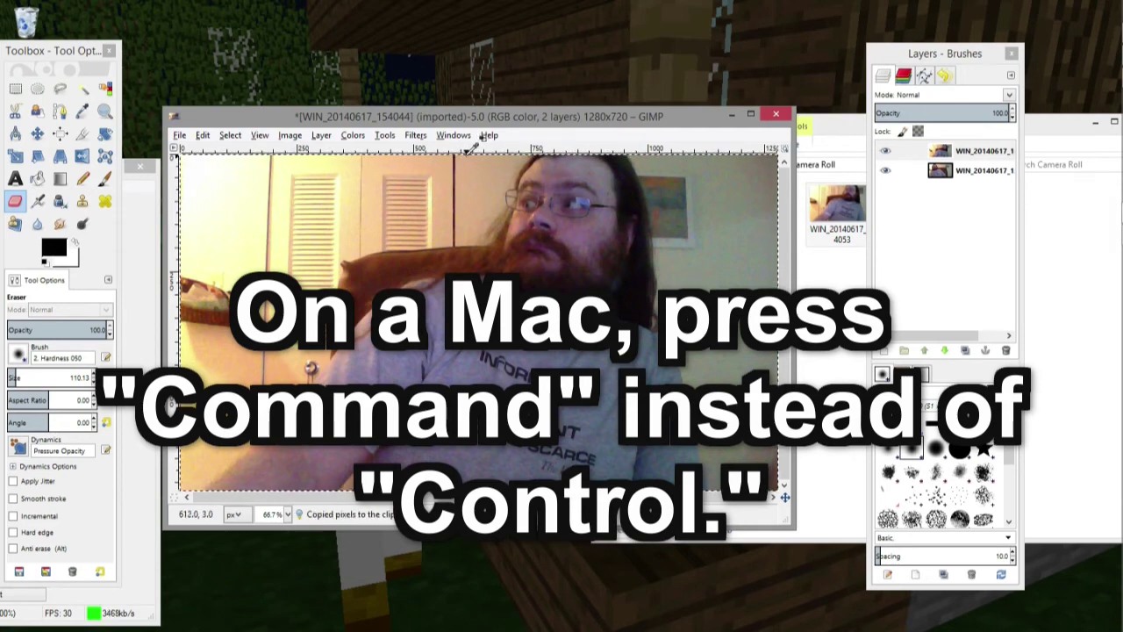
Paste the copied photo into the image as a floating selection.
left_click(204, 136)
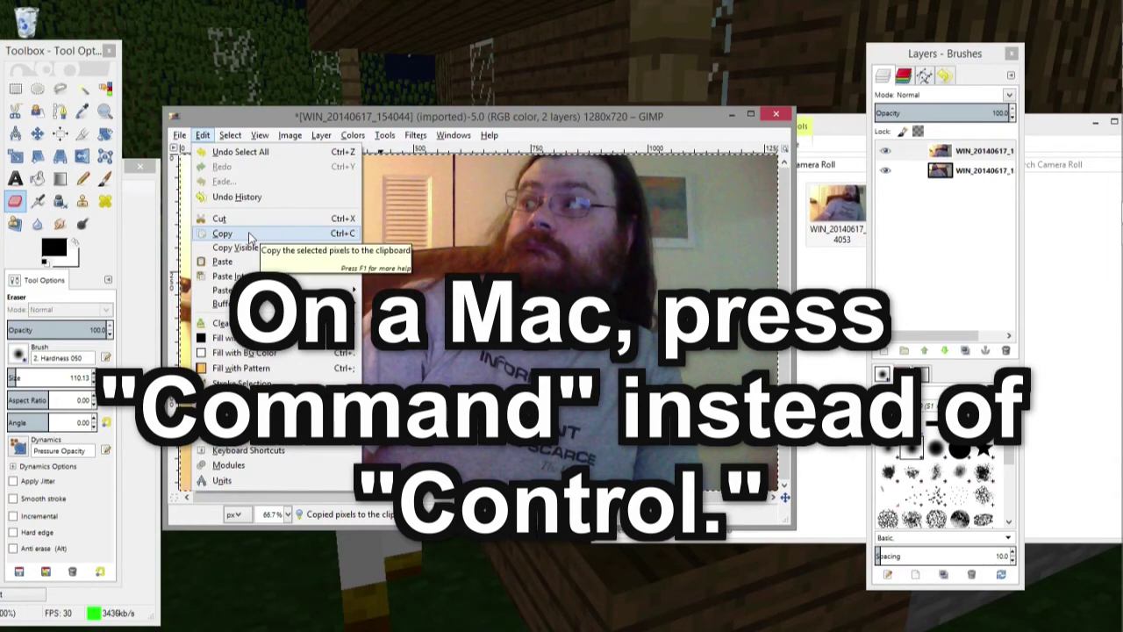
mouse_move(321, 134)
left_click(435, 118)
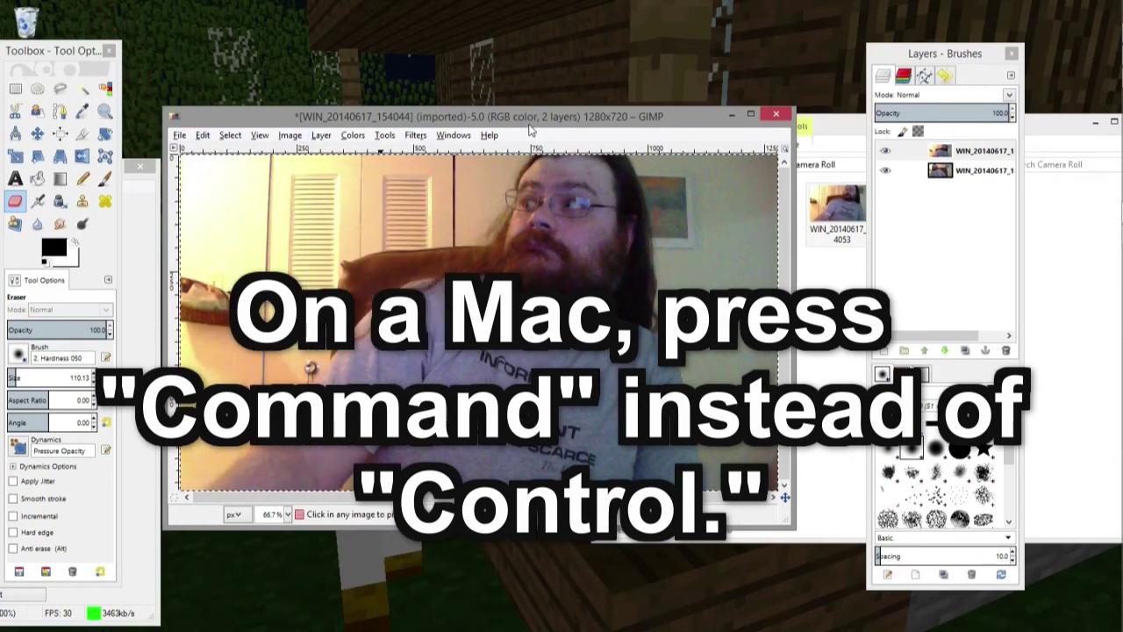
key("ctrl+v")
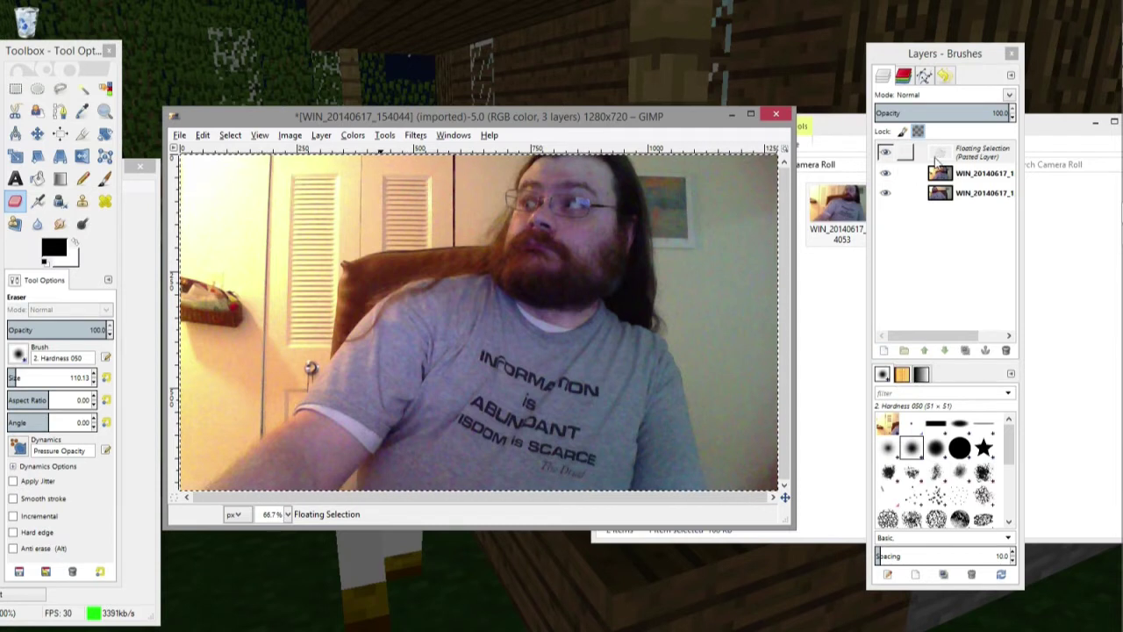
Make the floating selection a new layer, delete the middle photo layer, and select Pasted Layer.
left_click(884, 351)
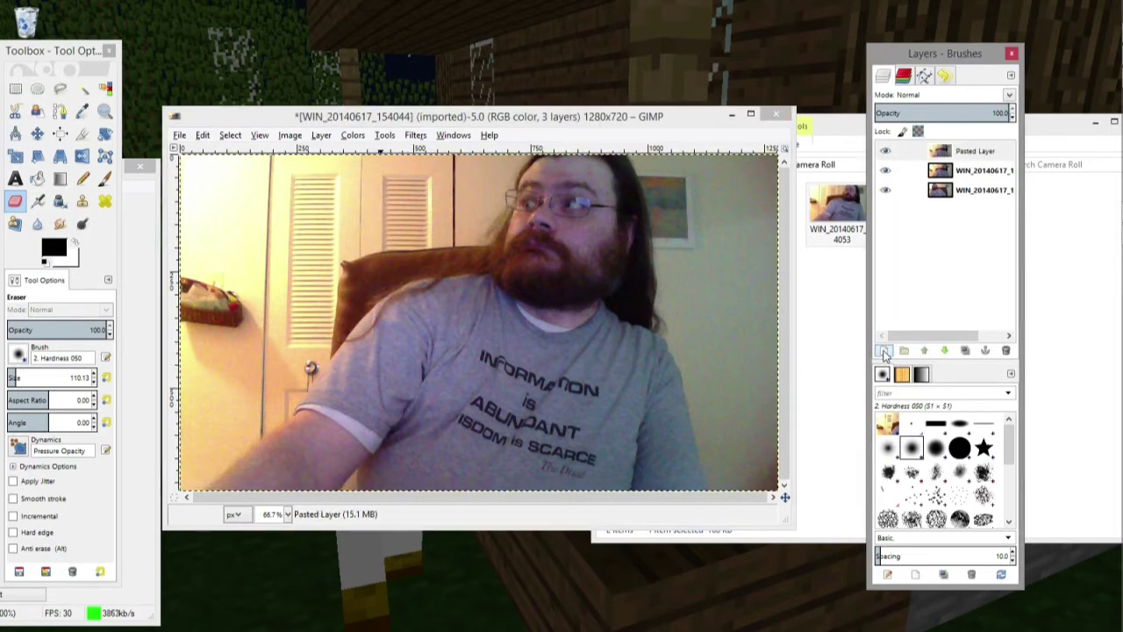
left_click(938, 174)
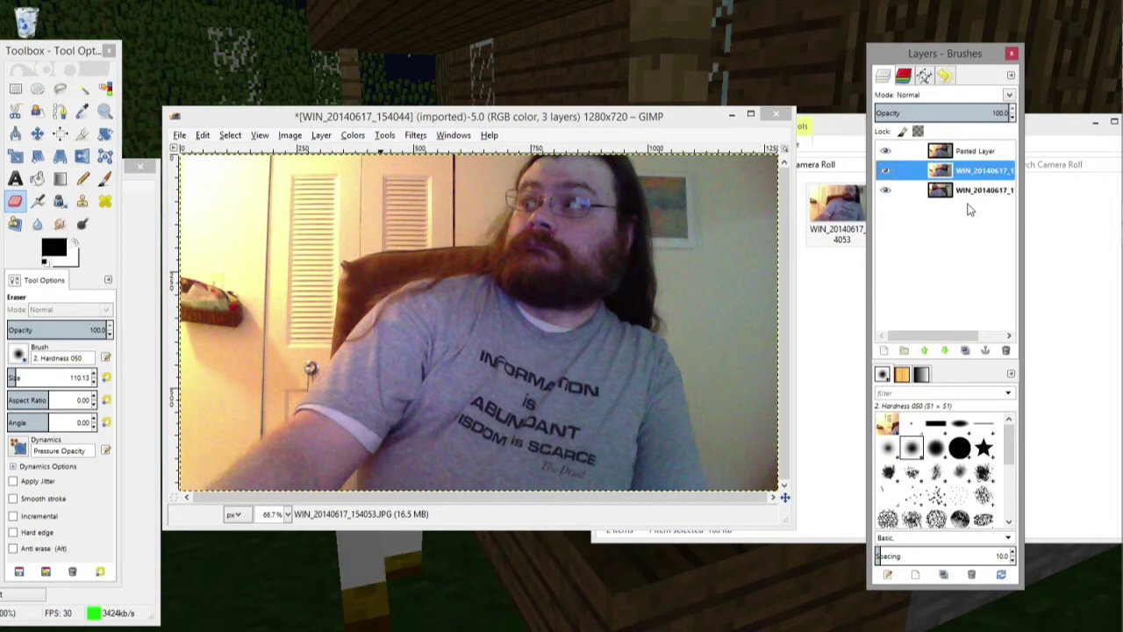
key("Delete")
left_click(1006, 350)
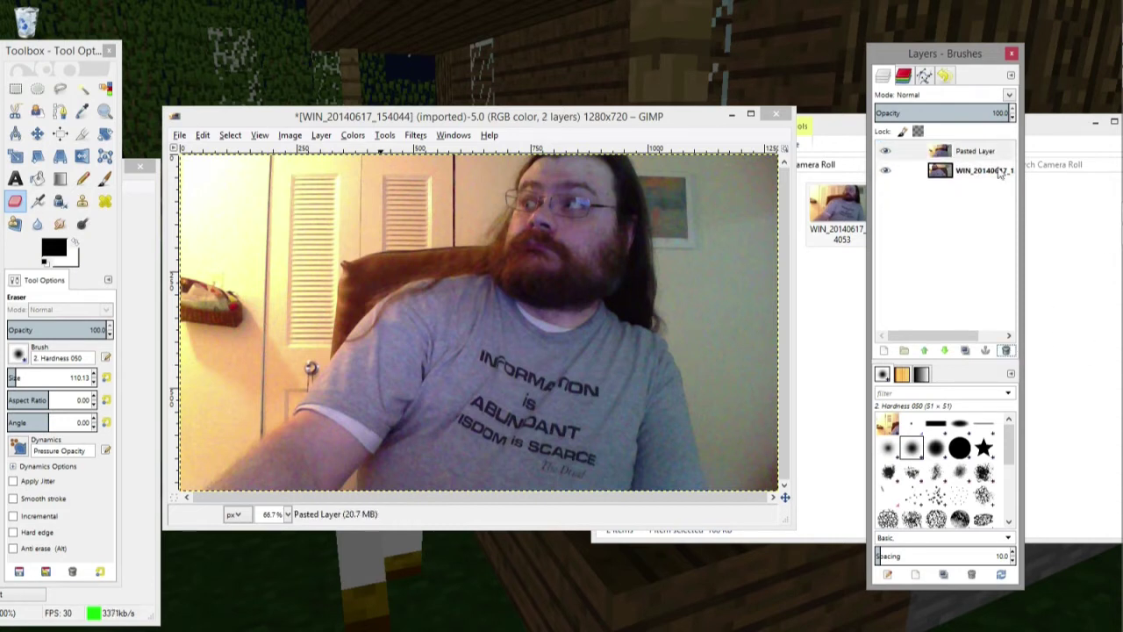
left_click(961, 157)
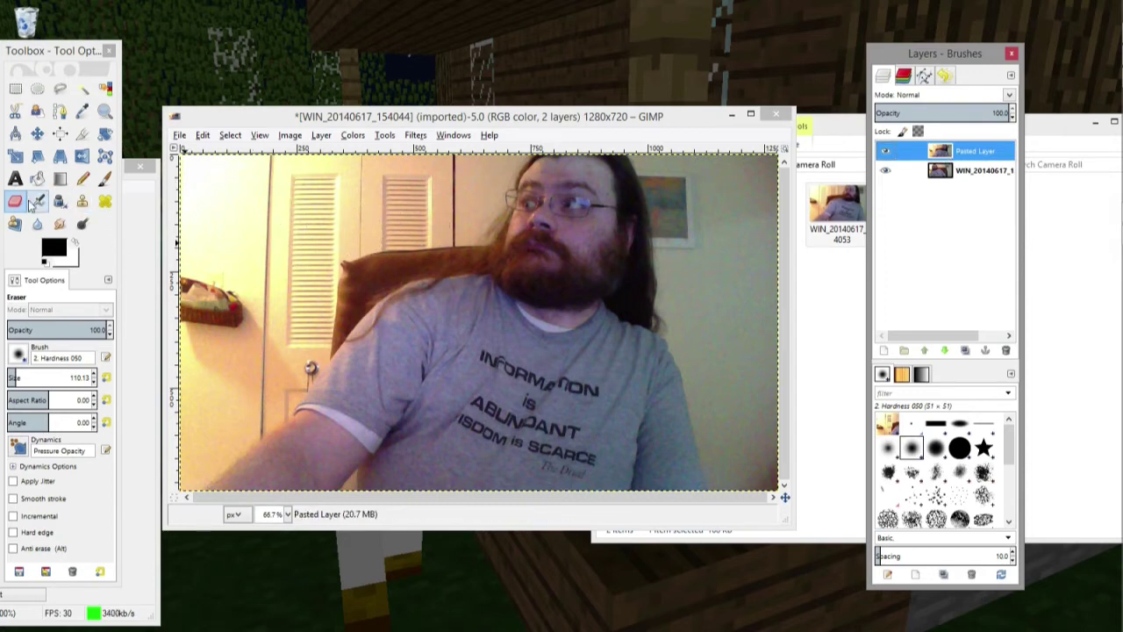
Erase Pasted Layer around the left face, neck and lower-left arm to reveal the figure beneath.
mouse_move(263, 195)
left_mouse_down()
mouse_move(237, 248)
mouse_move(321, 195)
mouse_move(311, 174)
mouse_move(291, 239)
mouse_move(290, 207)
mouse_move(238, 203)
mouse_move(334, 200)
left_mouse_up()
mouse_move(301, 163)
left_mouse_down()
mouse_move(266, 249)
mouse_move(314, 219)
mouse_move(317, 250)
mouse_move(325, 212)
mouse_move(292, 277)
mouse_move(398, 209)
mouse_move(248, 299)
mouse_move(266, 233)
mouse_move(220, 336)
left_mouse_up()
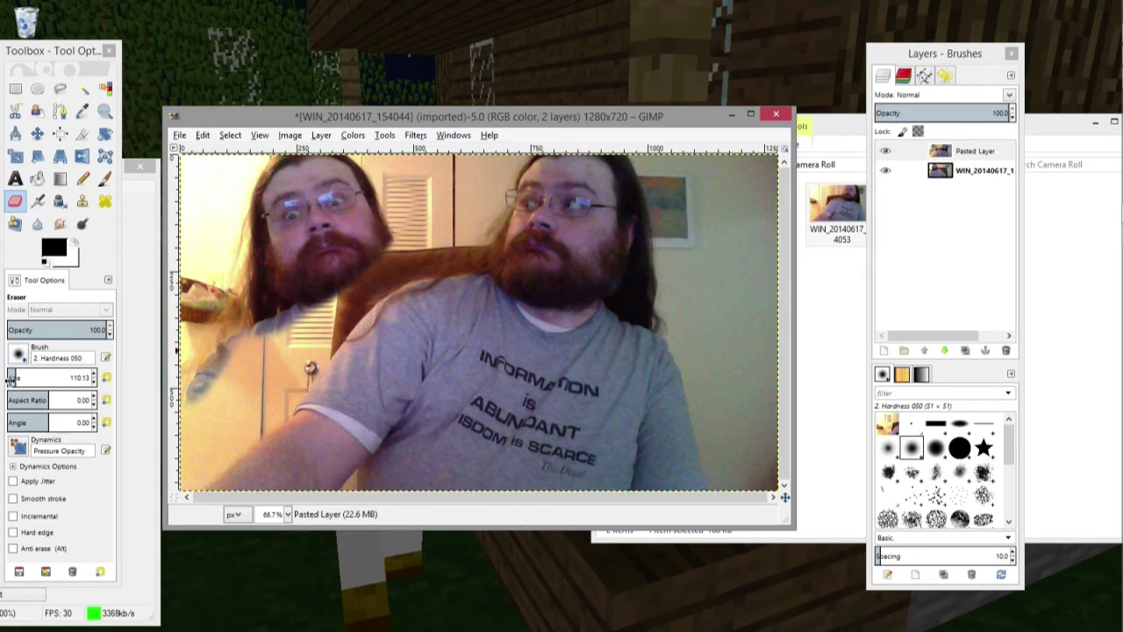
left_click_drag(294, 307, 246, 343)
mouse_move(282, 297)
left_mouse_down()
mouse_move(172, 437)
mouse_move(232, 403)
mouse_move(248, 421)
mouse_move(200, 451)
mouse_move(203, 418)
mouse_move(187, 469)
mouse_move(278, 438)
mouse_move(319, 377)
mouse_move(268, 451)
left_mouse_up()
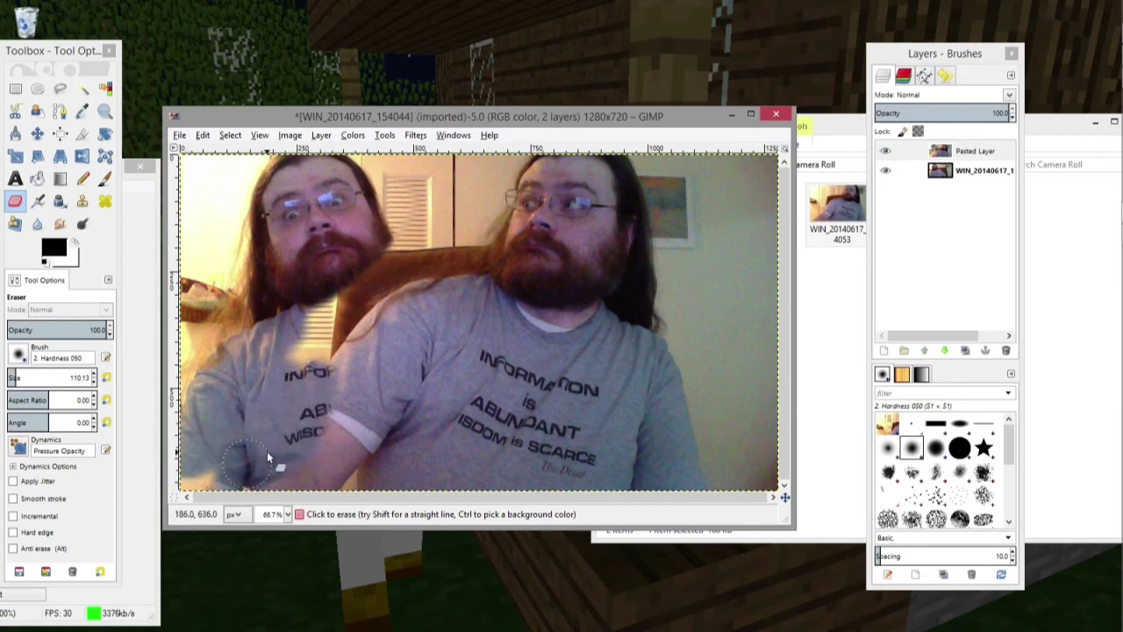
key("ctrl+z")
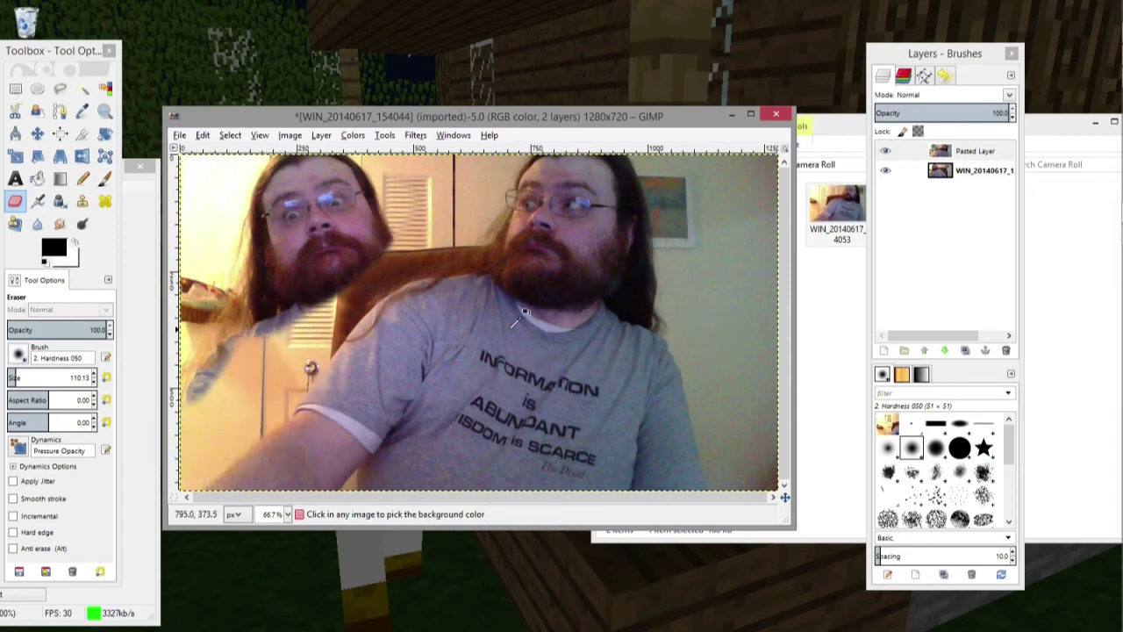
left_click_drag(178, 431, 273, 386)
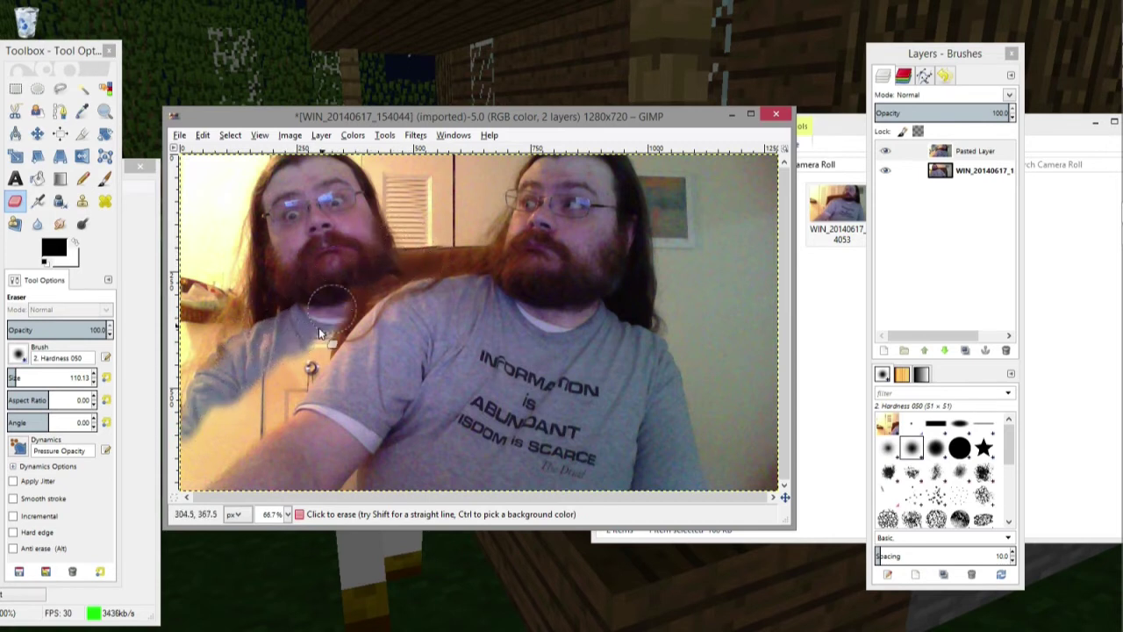
left_click_drag(291, 356, 319, 337)
mouse_move(256, 418)
left_mouse_down()
mouse_move(194, 467)
mouse_move(211, 423)
mouse_move(276, 365)
mouse_move(173, 463)
mouse_move(286, 324)
mouse_move(200, 421)
mouse_move(209, 358)
mouse_move(163, 445)
mouse_move(177, 475)
left_mouse_up()
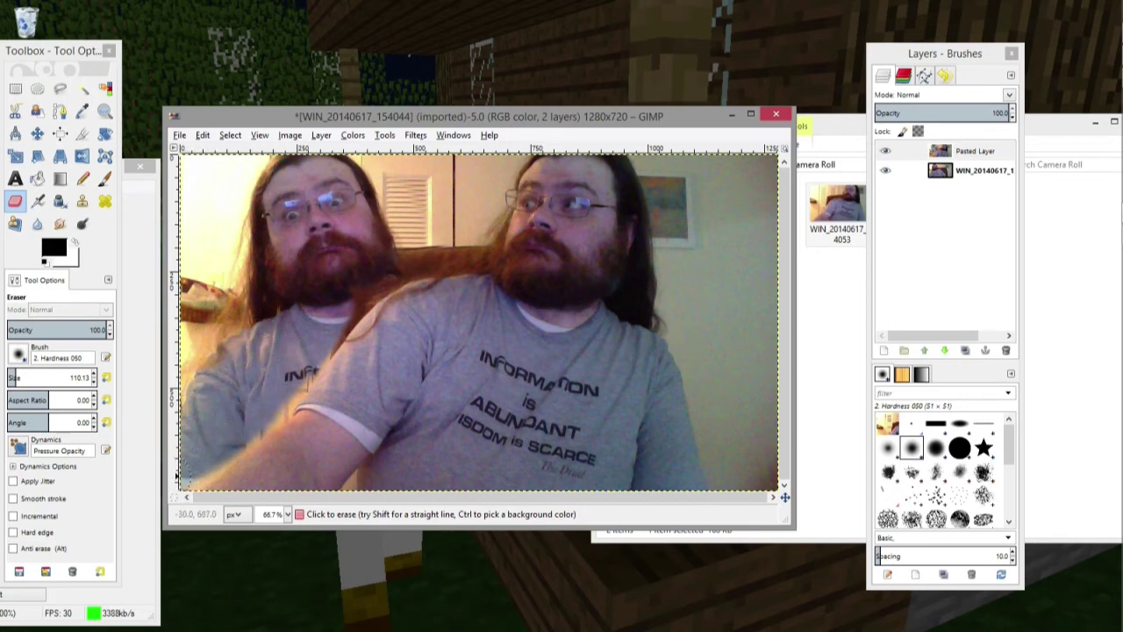
Enlarge the eraser brush and erase the lower-left corner and arm edge to reveal shirt lettering.
left_click(13, 378)
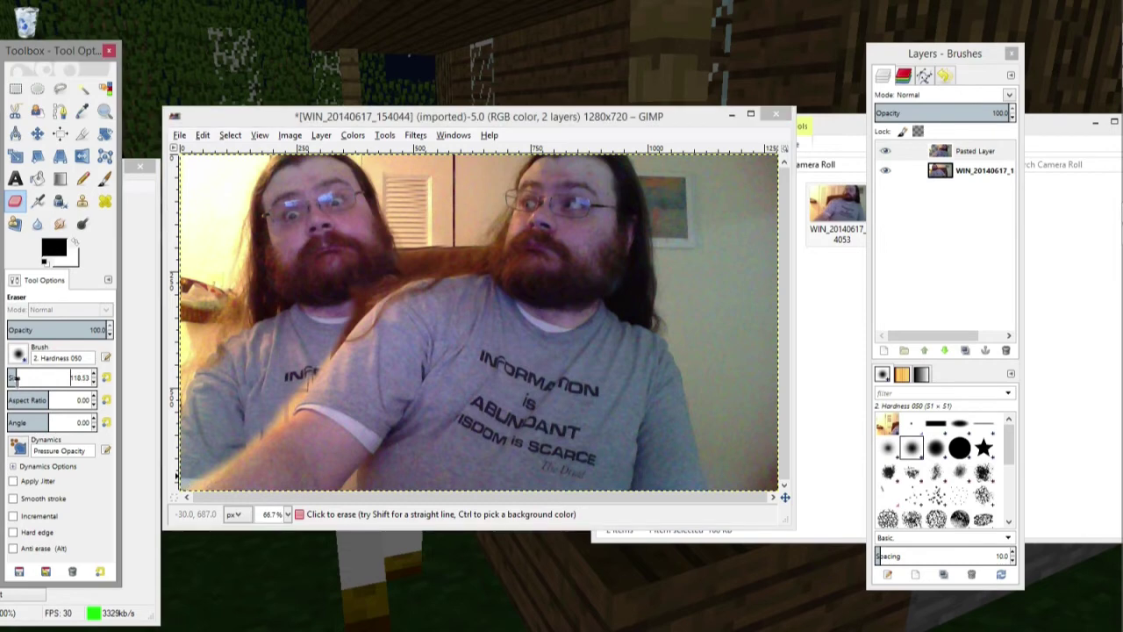
left_click(202, 467)
mouse_move(203, 468)
left_mouse_down()
mouse_move(231, 458)
mouse_move(192, 487)
left_mouse_up()
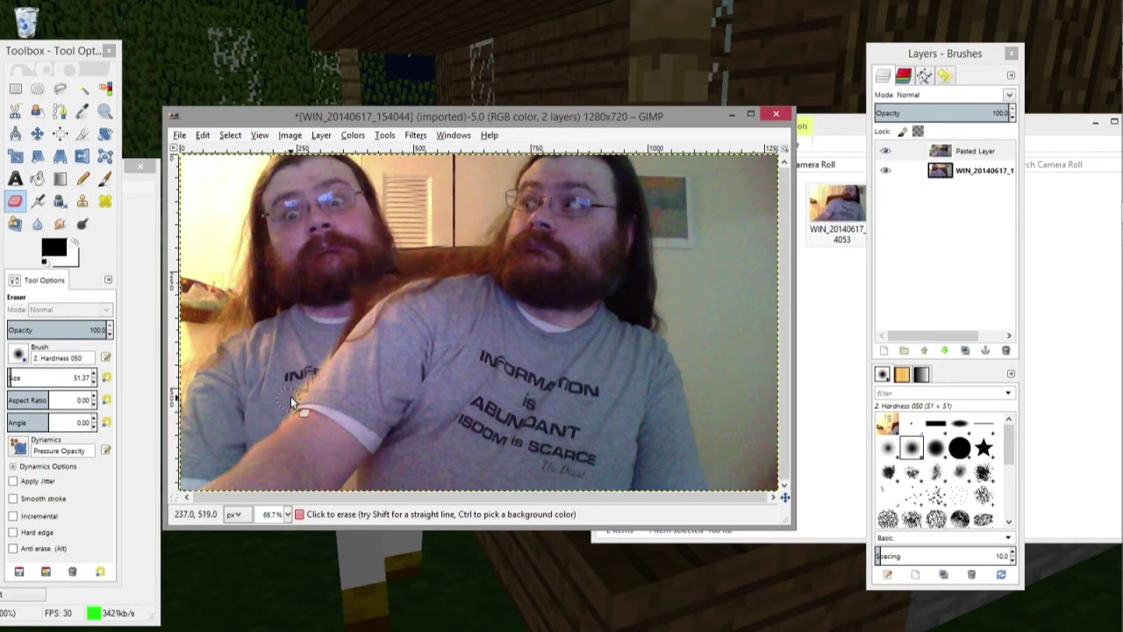
left_click_drag(279, 413, 323, 363)
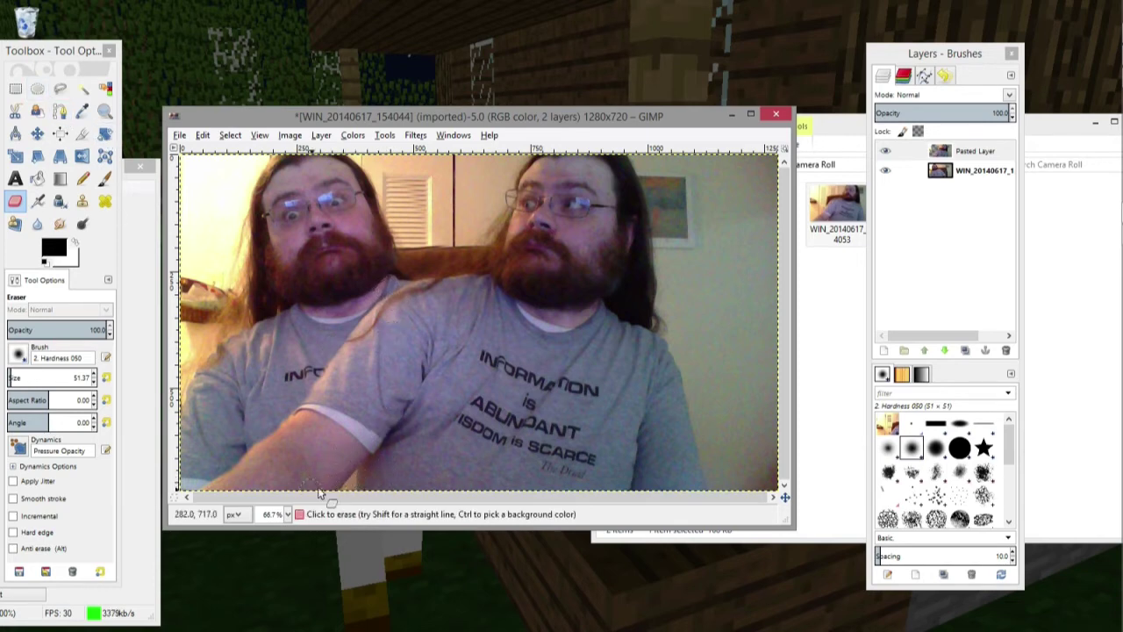
left_click(83, 89)
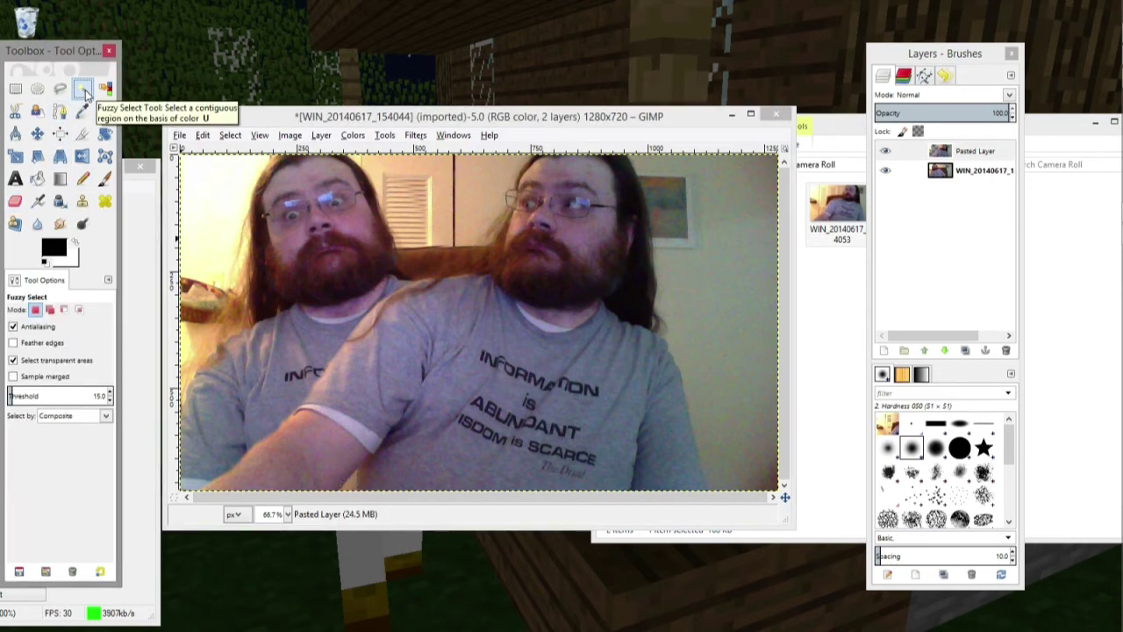
left_click(350, 484)
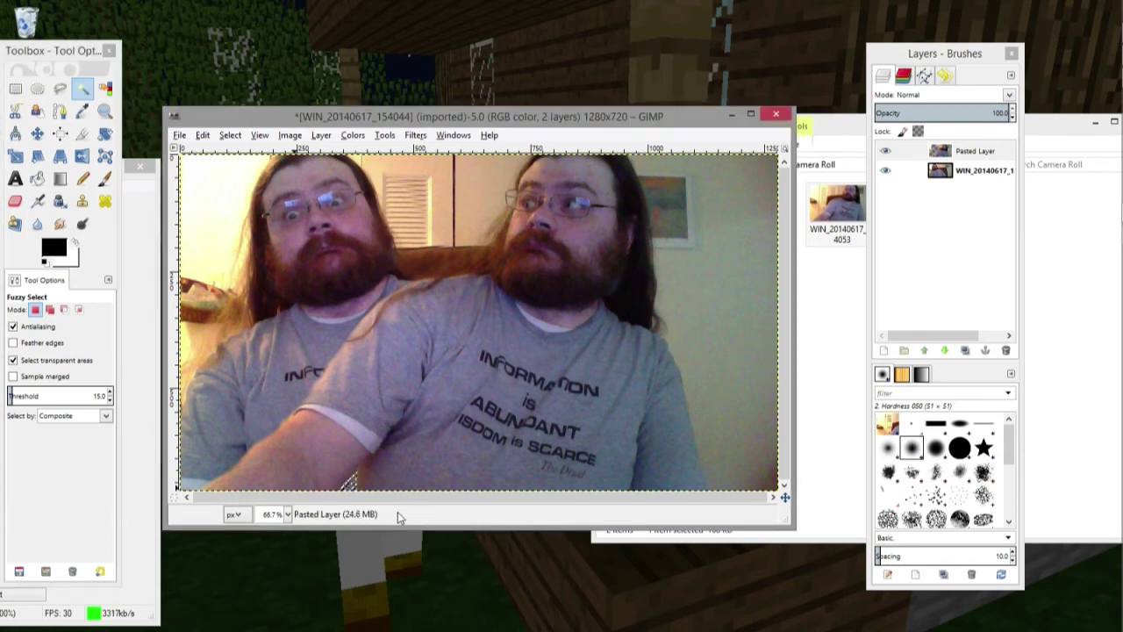
left_click(16, 90)
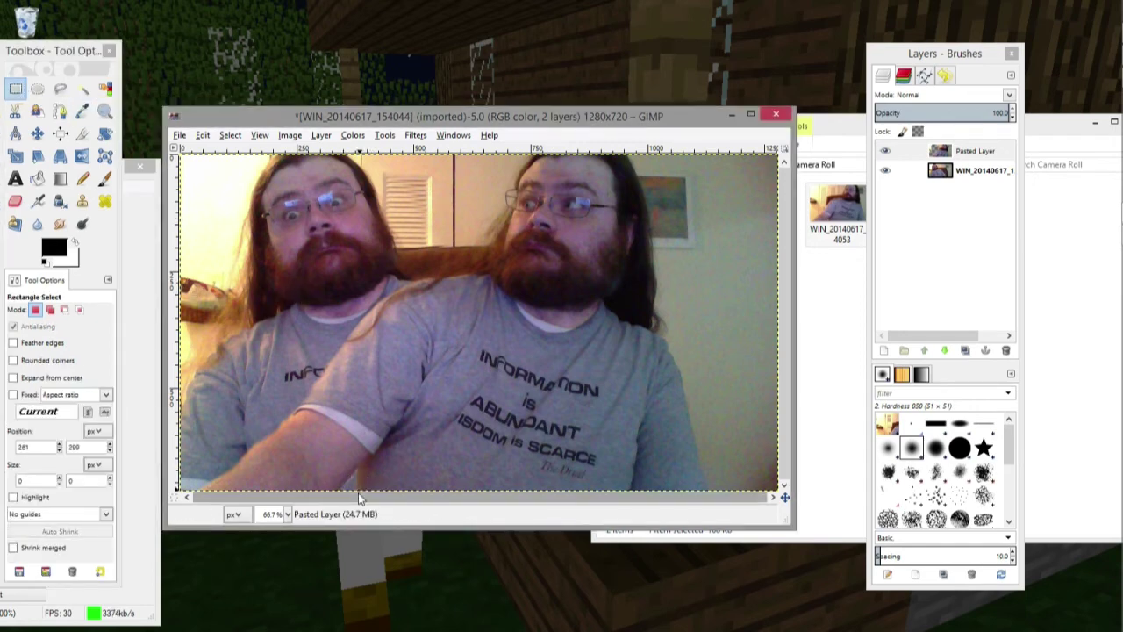
left_click(59, 112)
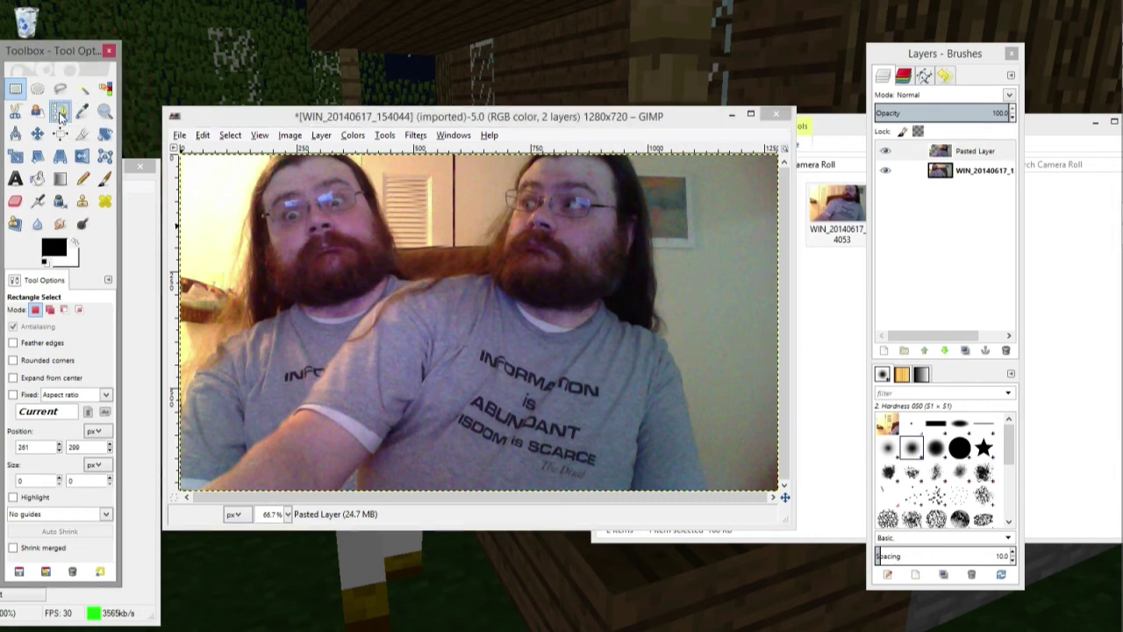
left_click(339, 488)
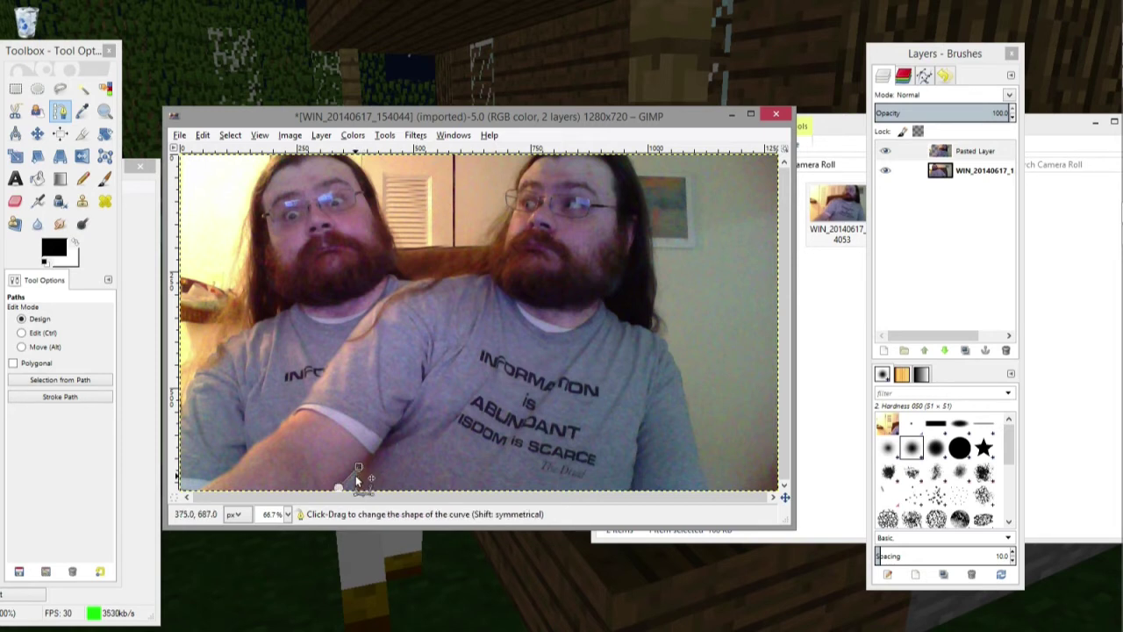
left_click(356, 480)
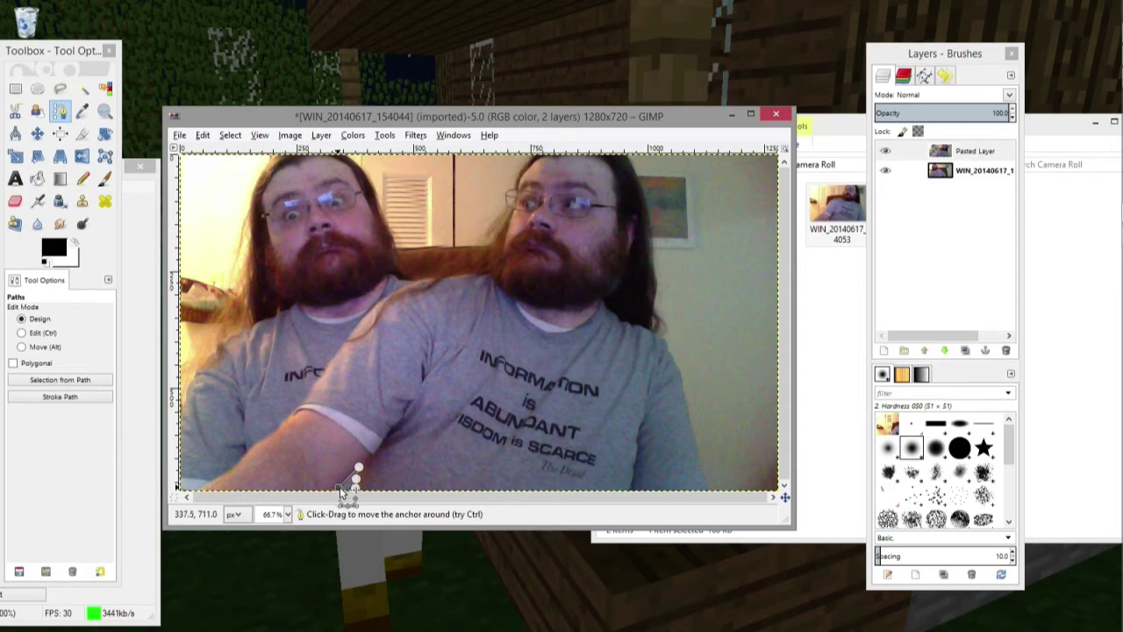
left_click(353, 484)
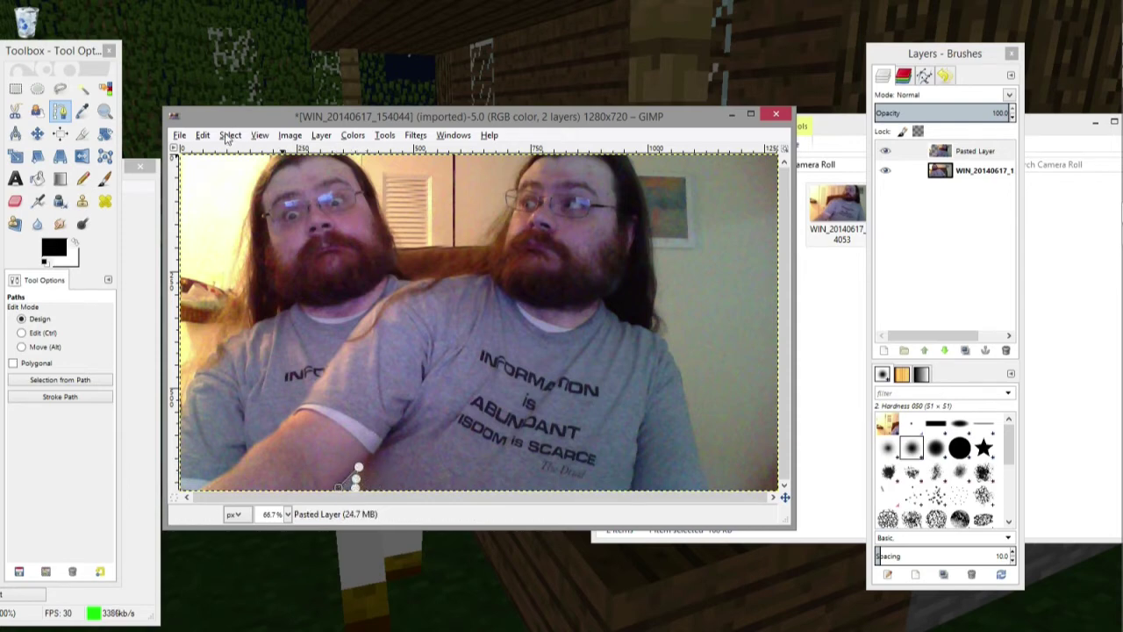
left_click(229, 135)
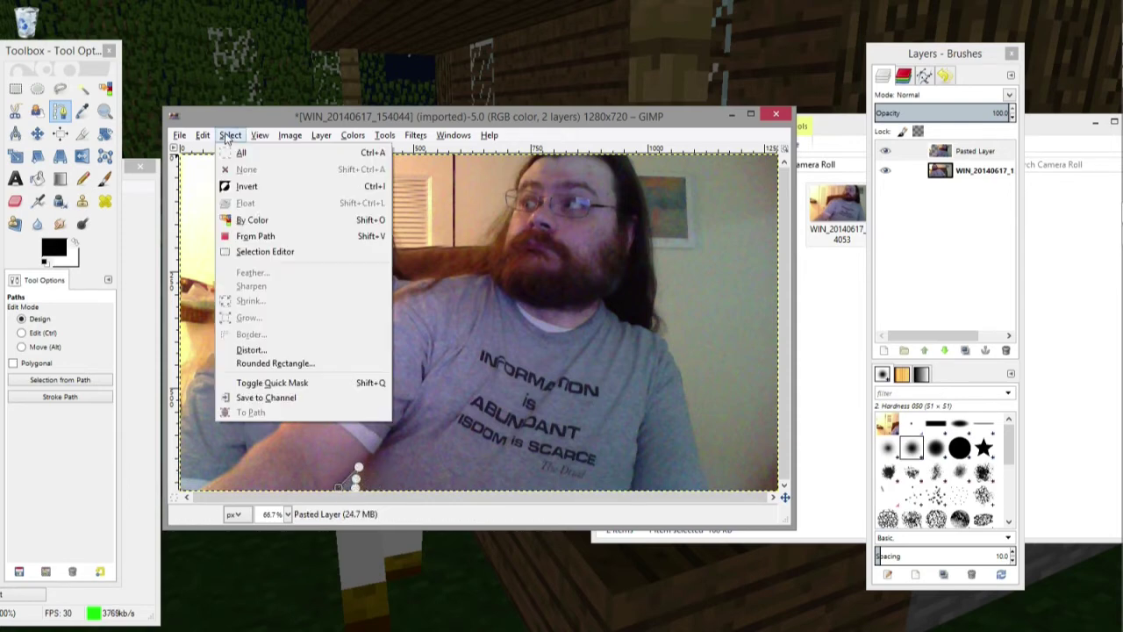
left_click(241, 235)
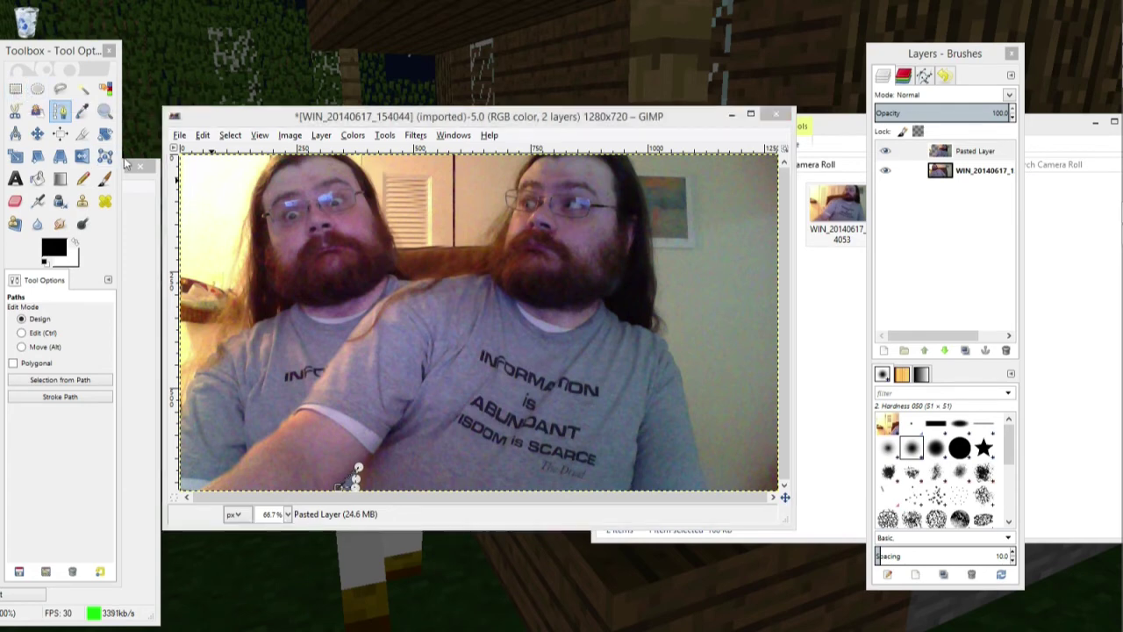
left_click(14, 91)
left_click(226, 194)
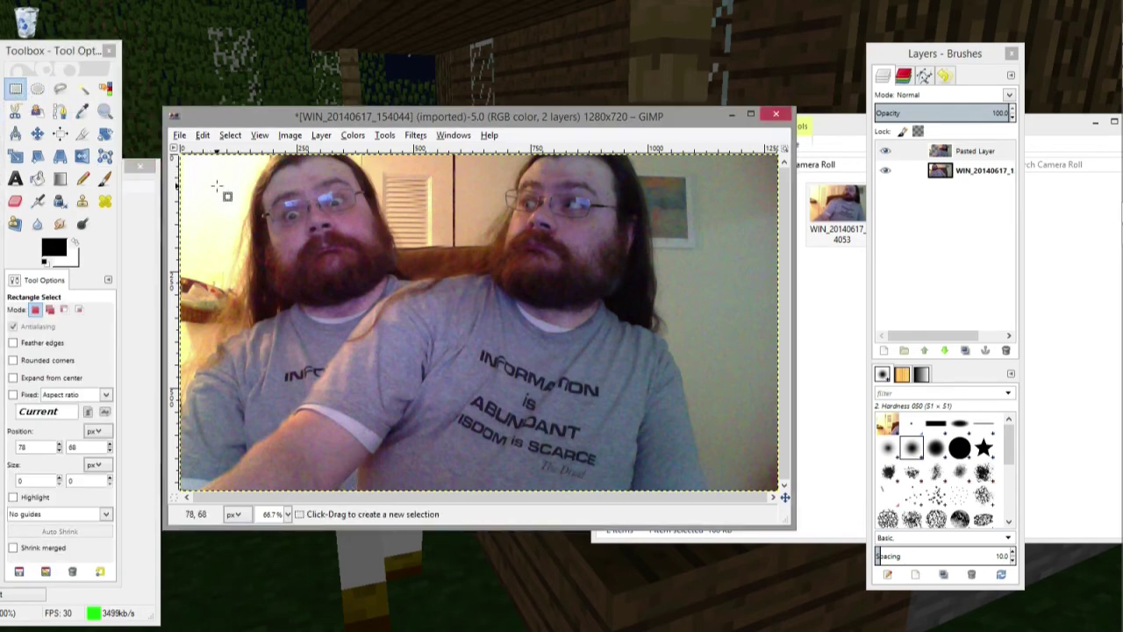
key("z")
left_click_drag(438, 124, 480, 127)
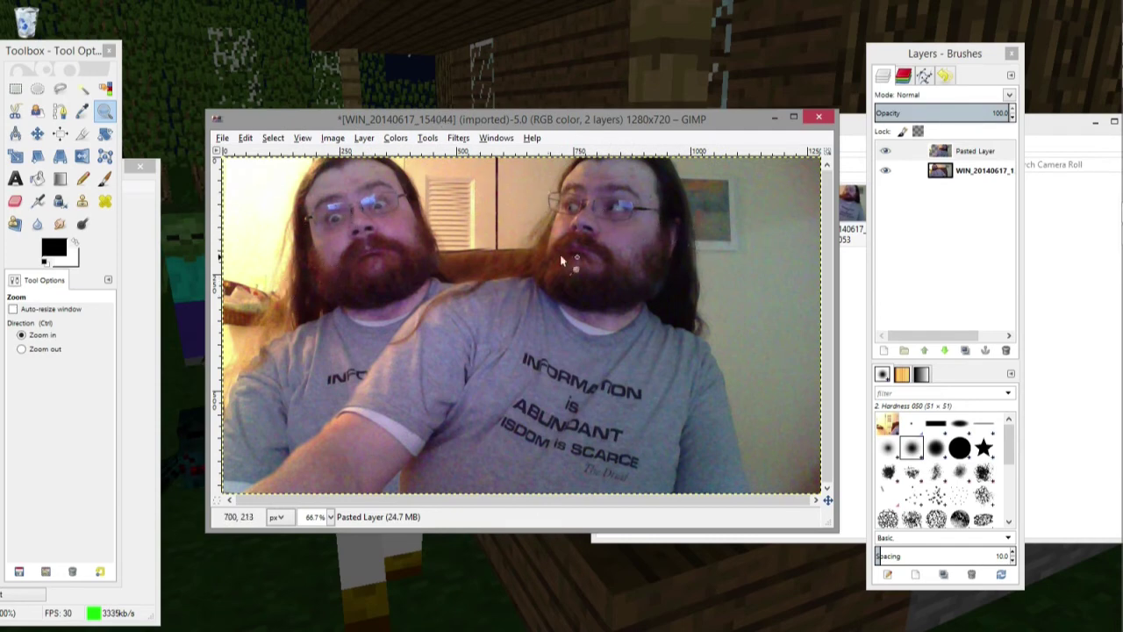
mouse_move(680, 122)
left_mouse_down()
mouse_move(707, 126)
mouse_move(656, 134)
mouse_move(683, 109)
left_mouse_up()
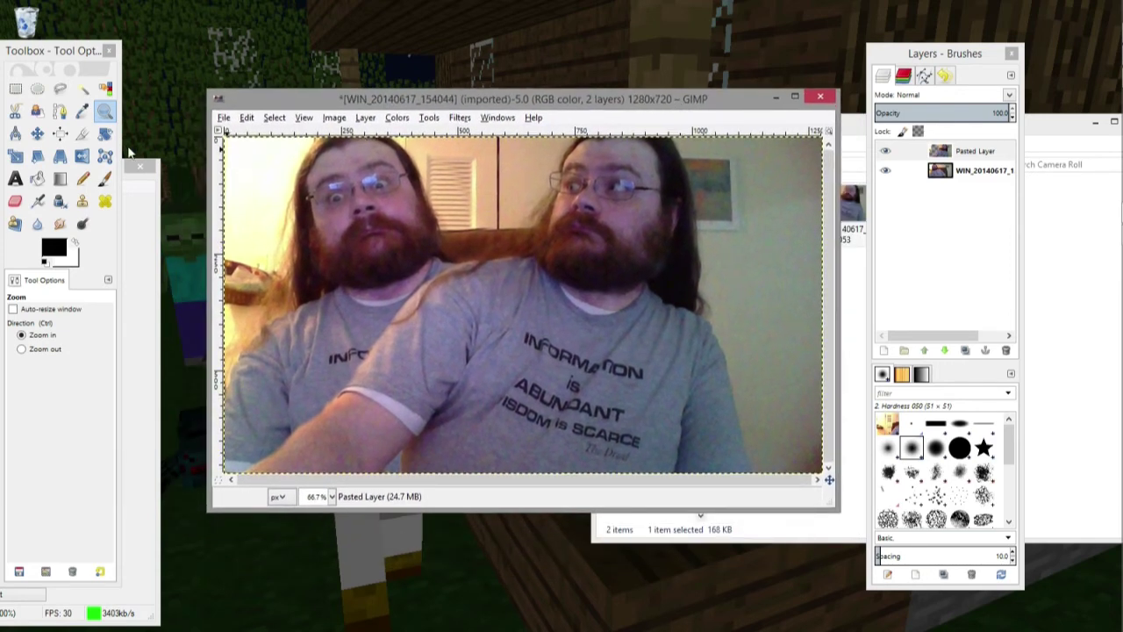
Abandon the native-format Save As and bring up the Export Image dialog instead.
left_click(225, 119)
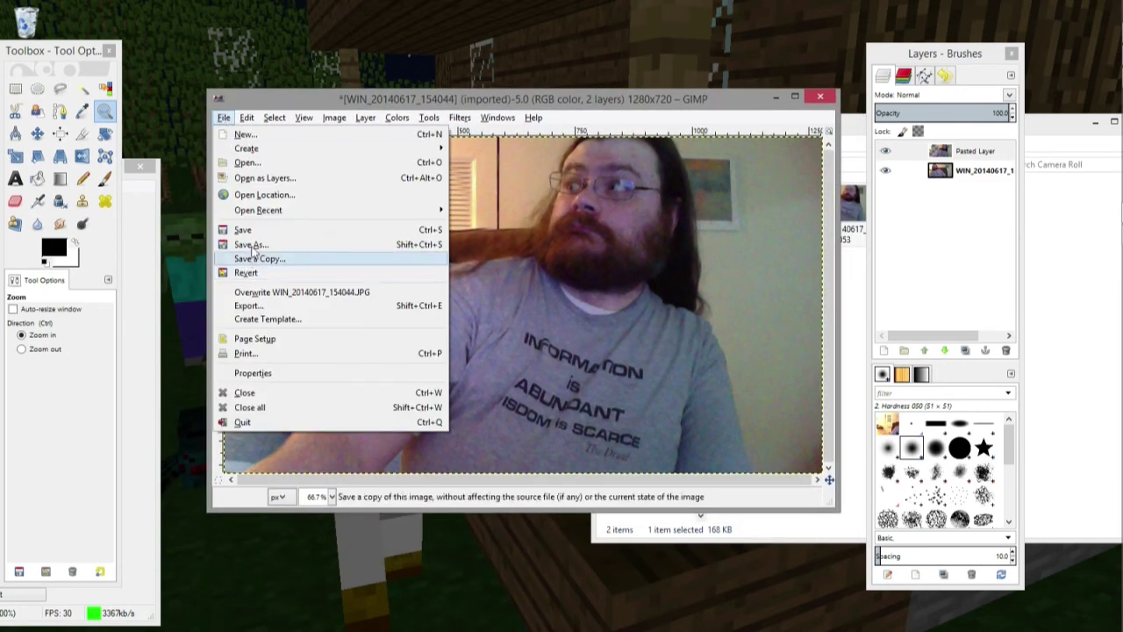
left_click(256, 232)
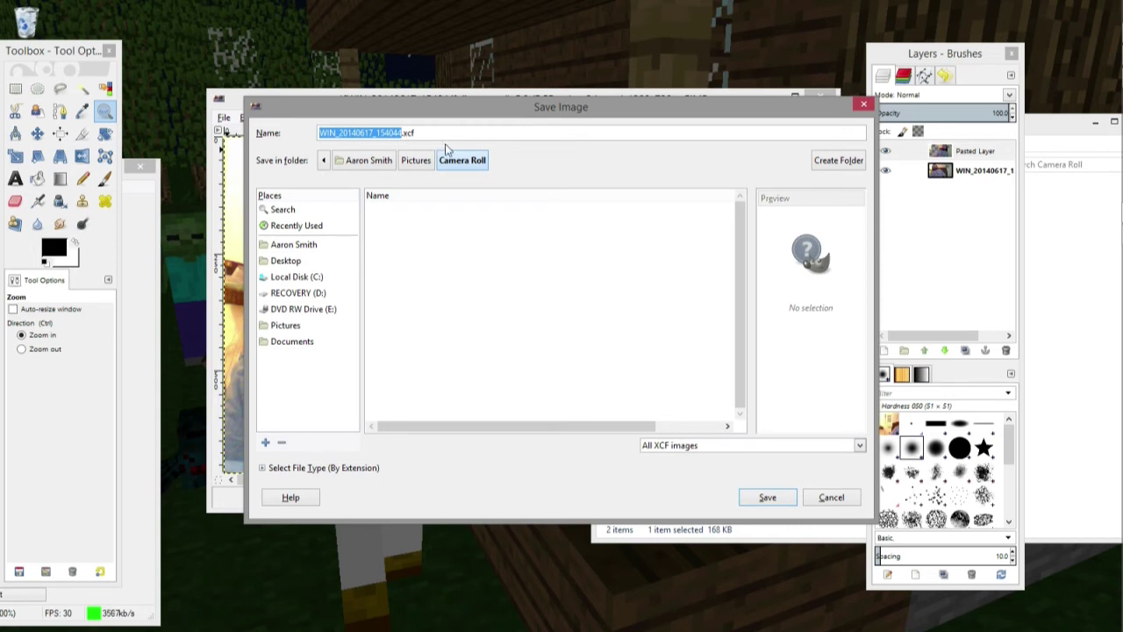
left_click(831, 498)
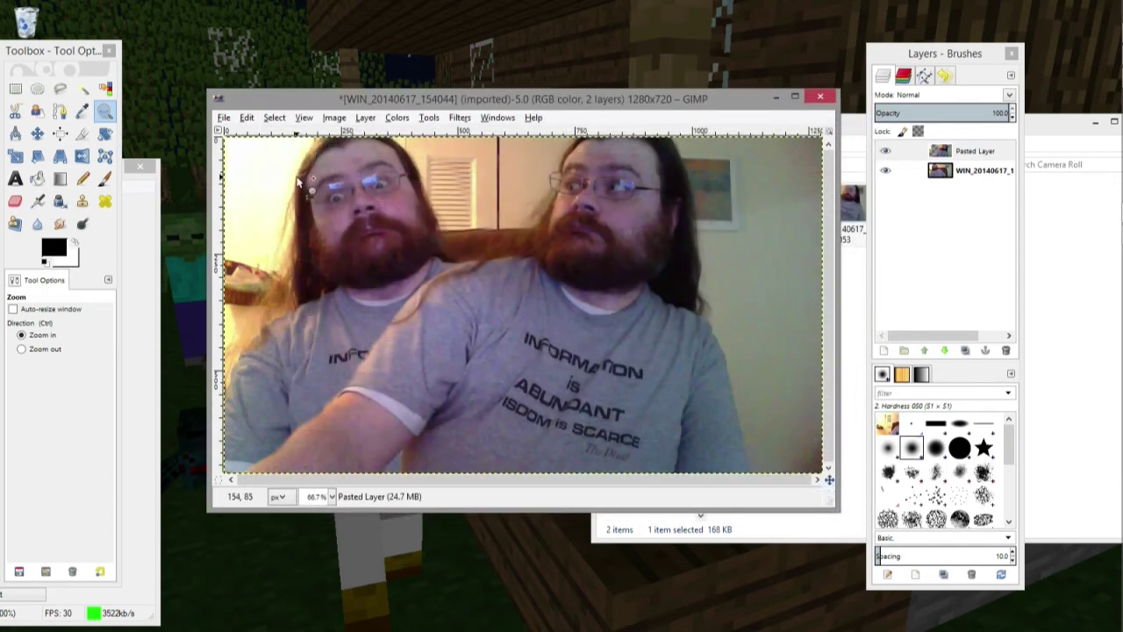
left_click(225, 119)
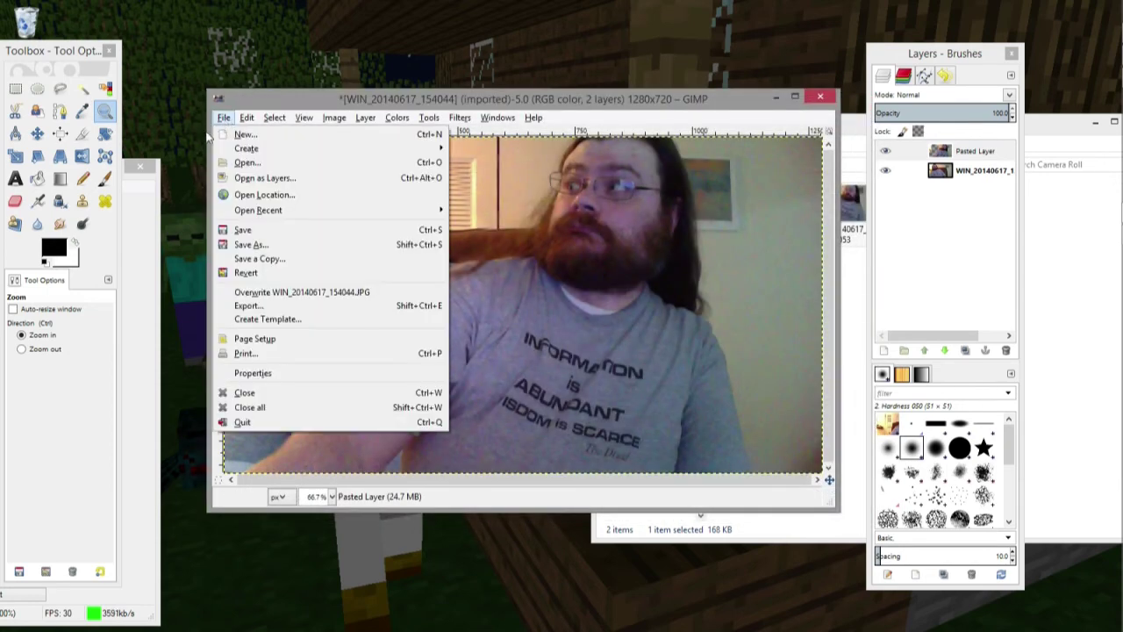
left_click(276, 307)
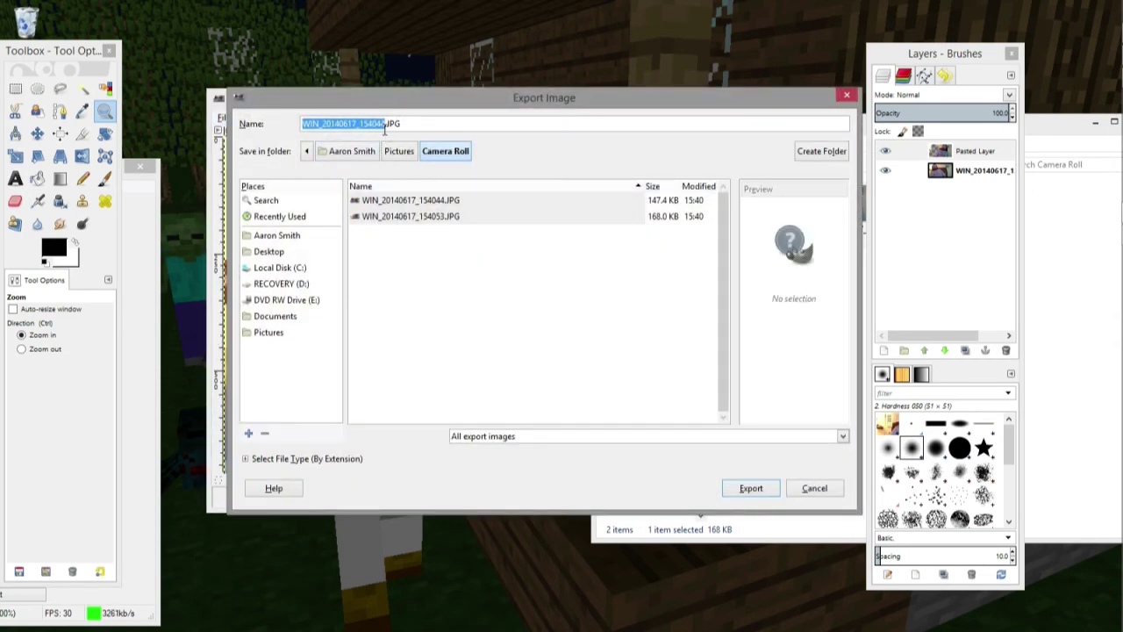
Set the export file type to PNG image, naming it WIN_20140617_154044.png.
left_click_drag(401, 102, 455, 80)
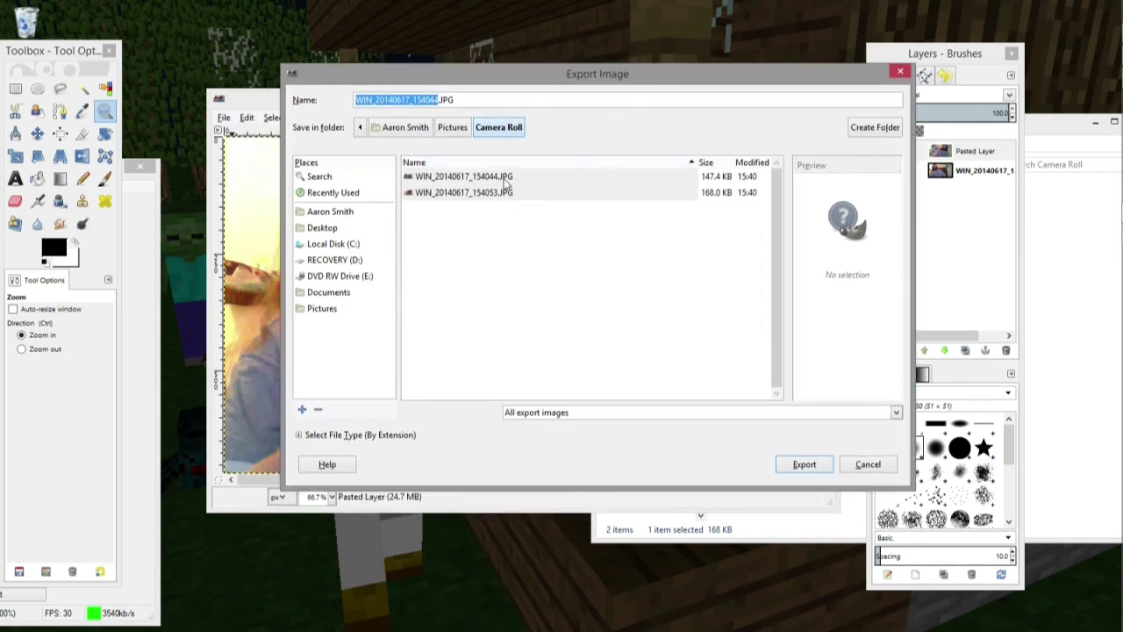
left_click(299, 436)
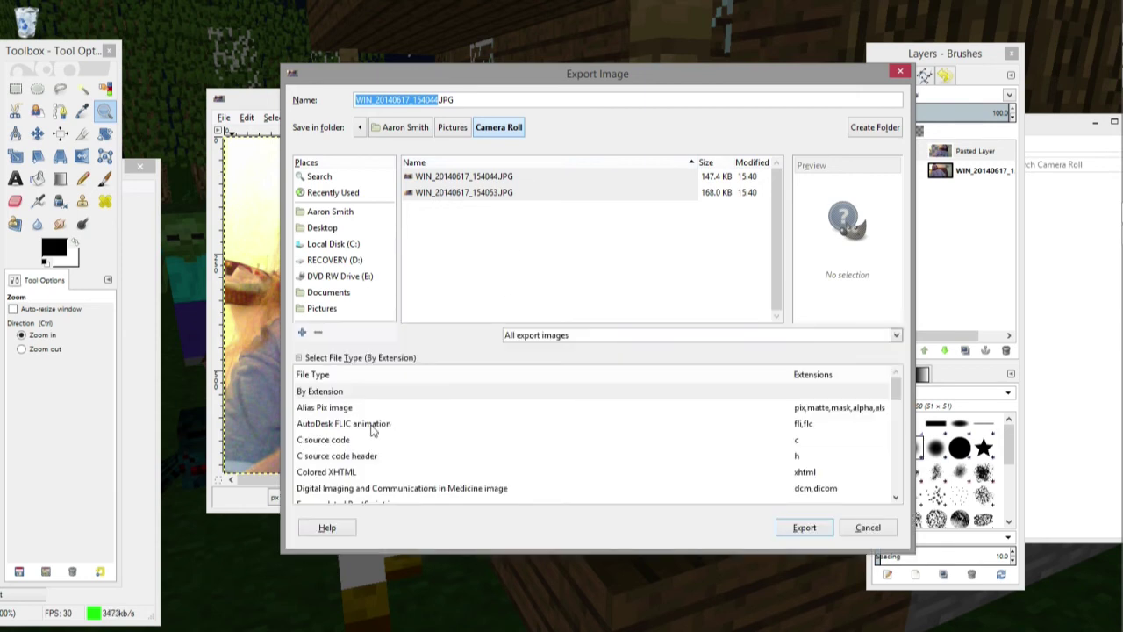
scroll(372, 430, "down", 4)
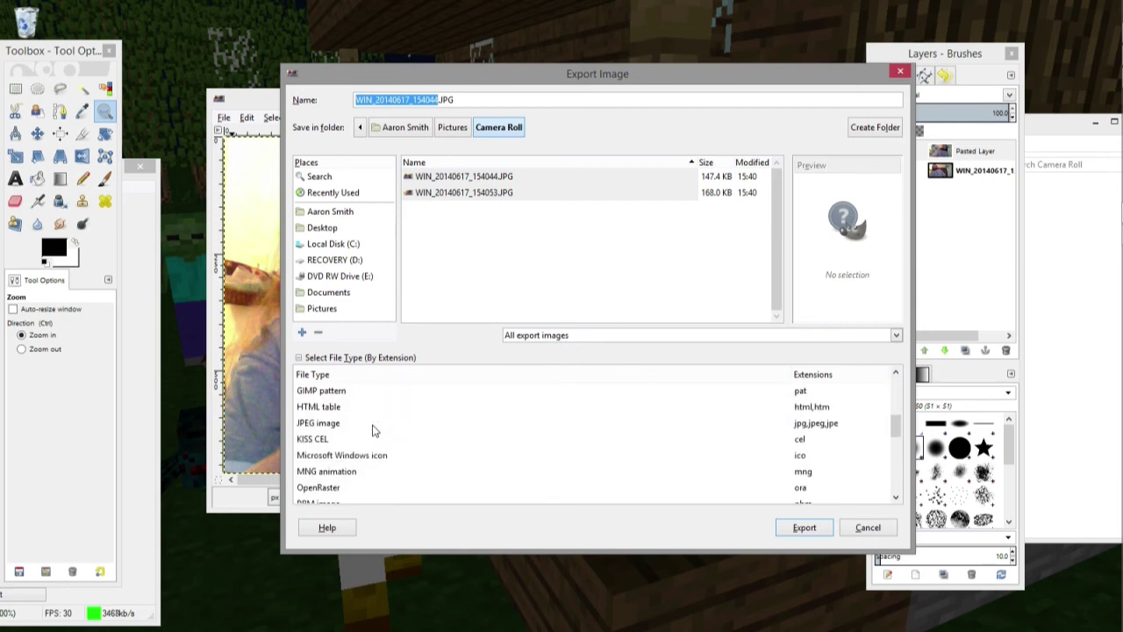
scroll(367, 430, "down", 5)
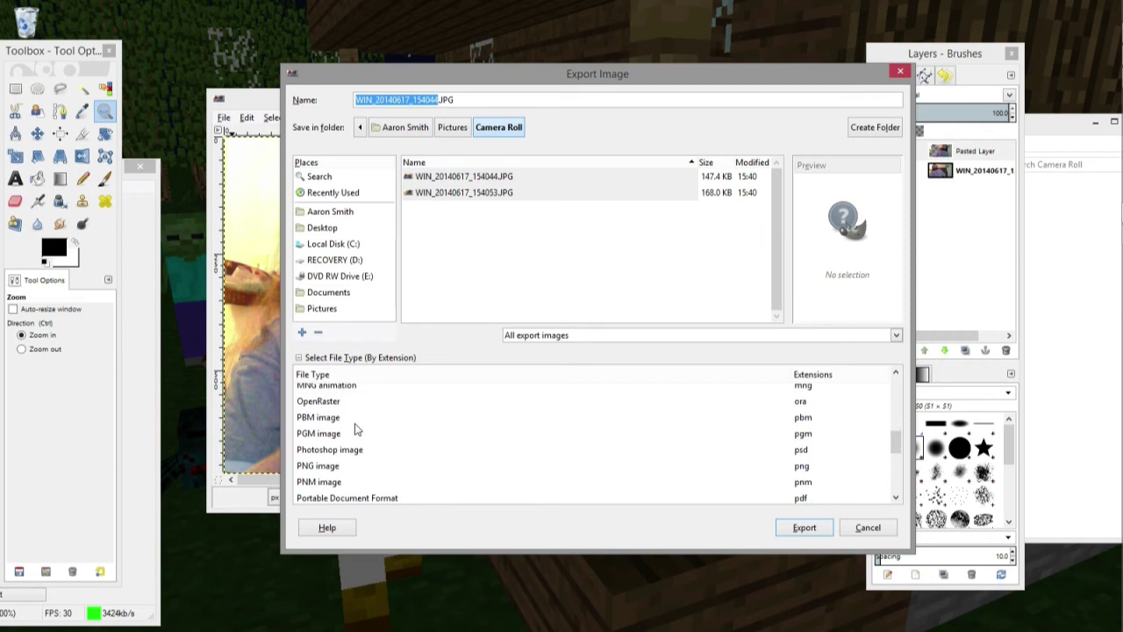
left_click(342, 468)
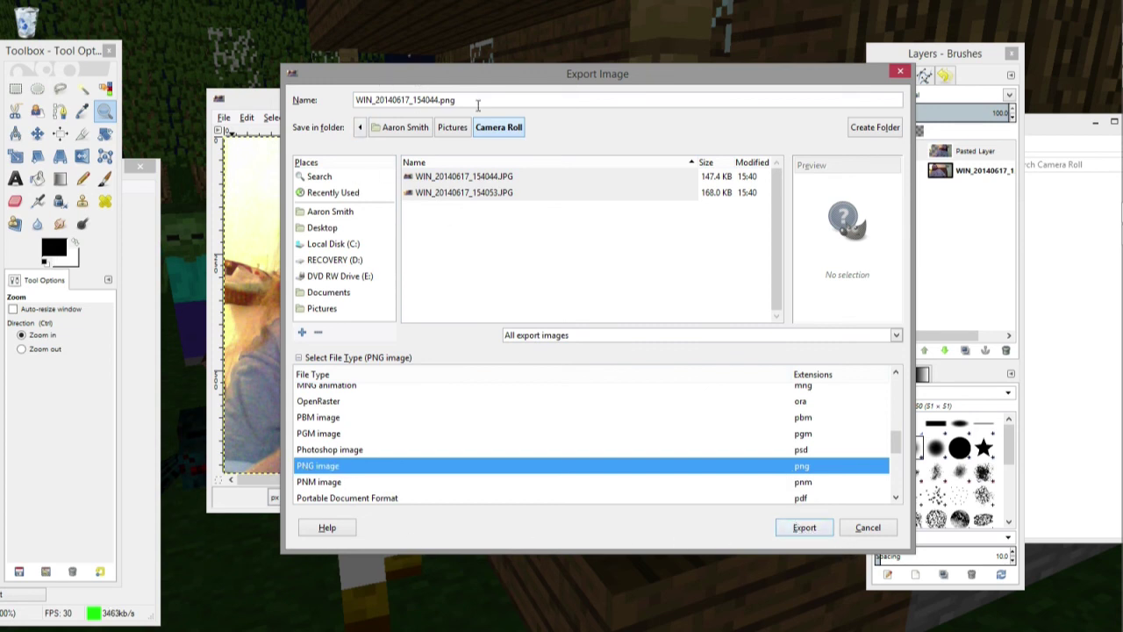
left_click(814, 527)
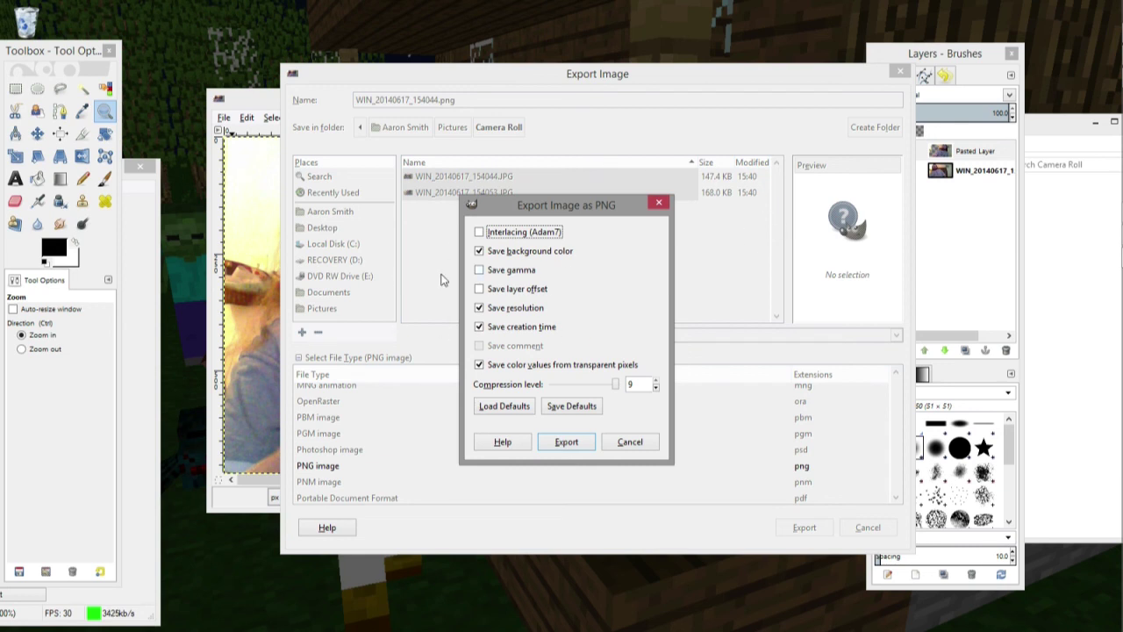
Export WIN_20140617_154044.png with default PNG options and reposition the image window.
left_click(566, 442)
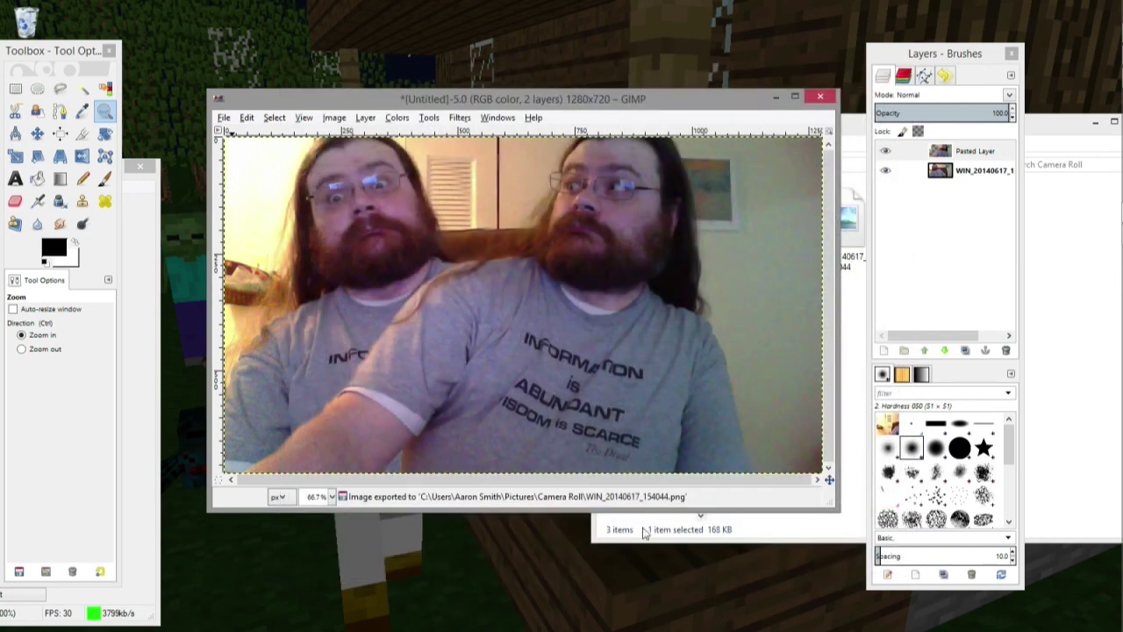
left_click_drag(422, 99, 417, 70)
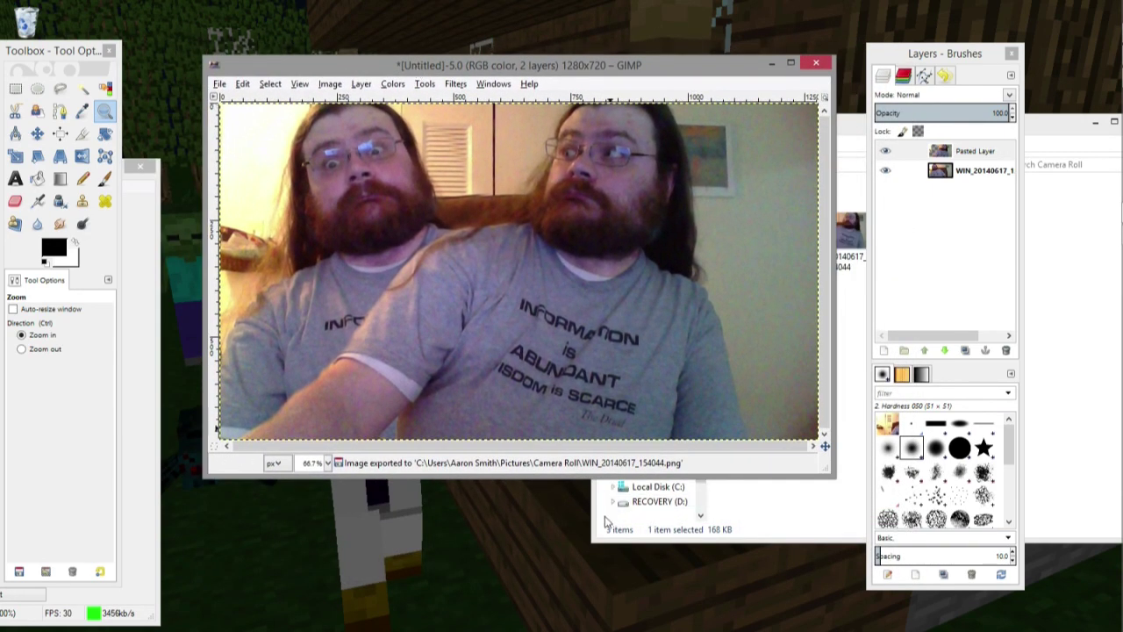